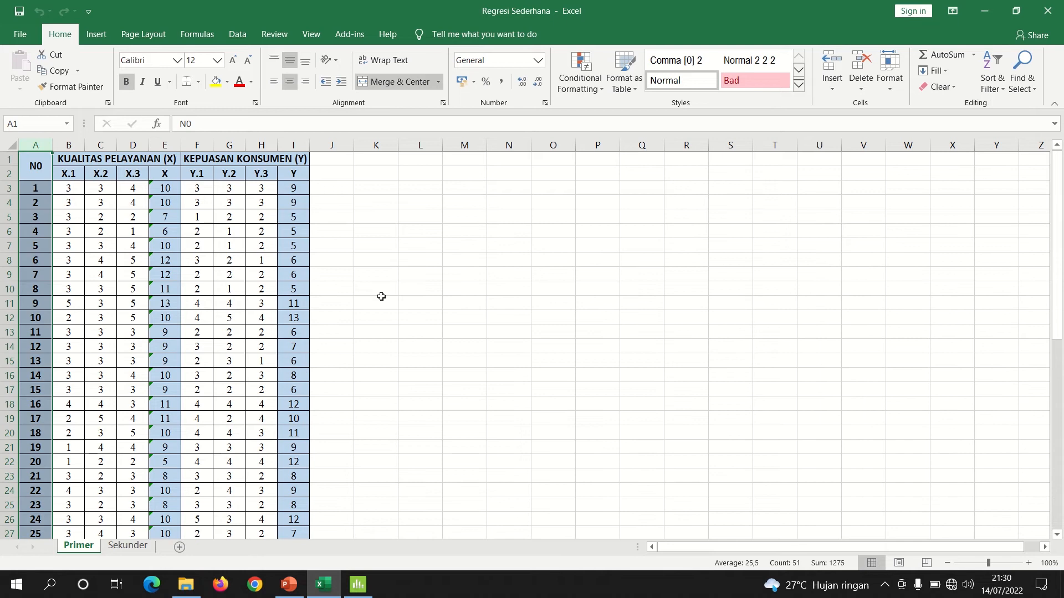
# Review the Primer sheet's respondent data down to row 52, the empty Minitab worksheet and the regression model slide in PowerPoint
pyautogui.moveTo(1062, 331); pyautogui.dragTo(1057, 540)
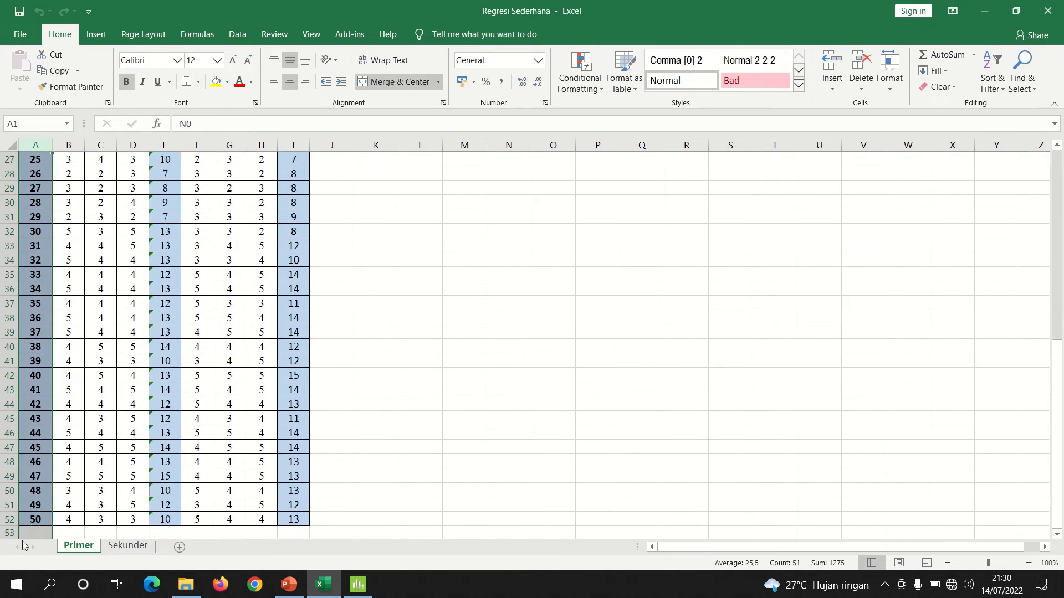
pyautogui.click(31, 525)
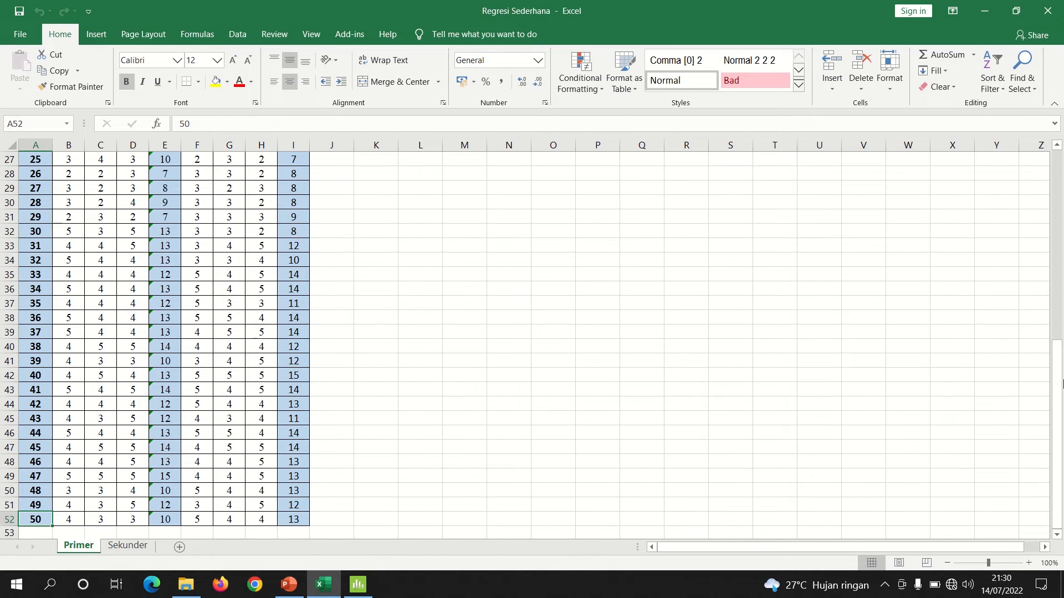
pyautogui.moveTo(1062, 382); pyautogui.dragTo(1061, 194)
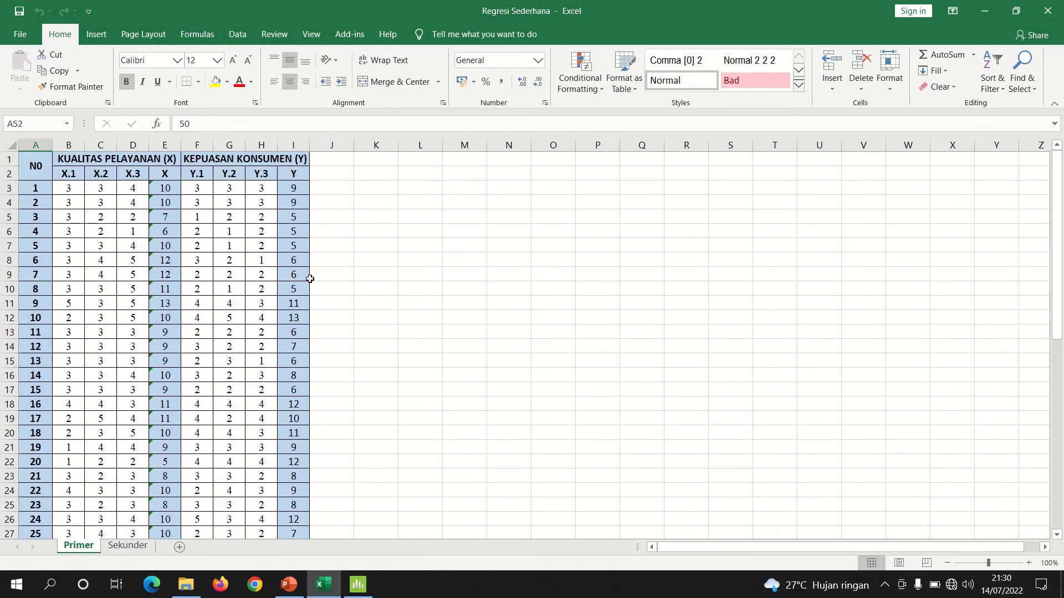
pyautogui.click(358, 585)
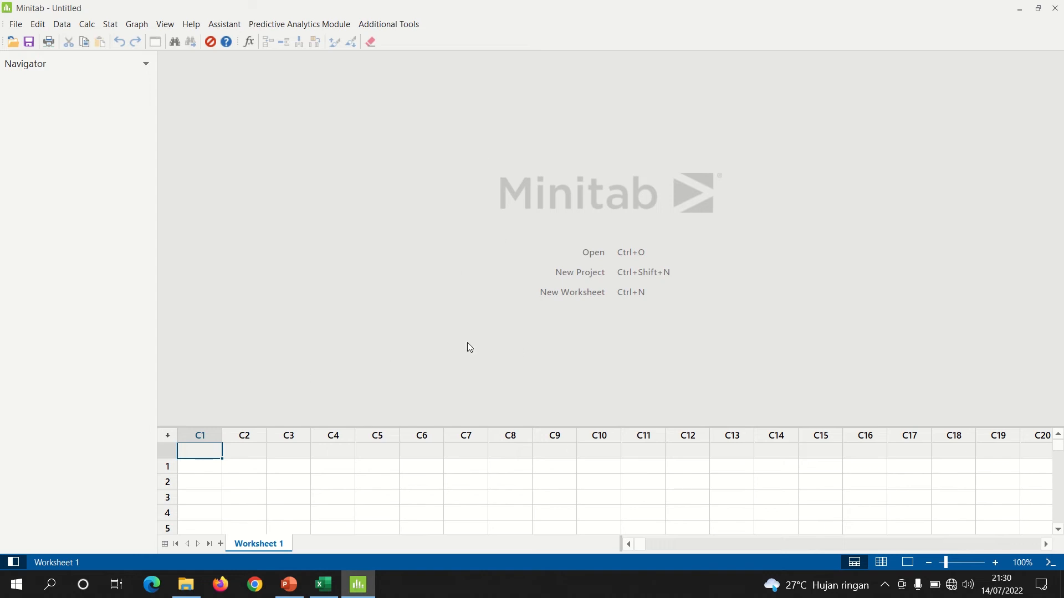
pyautogui.click(297, 591)
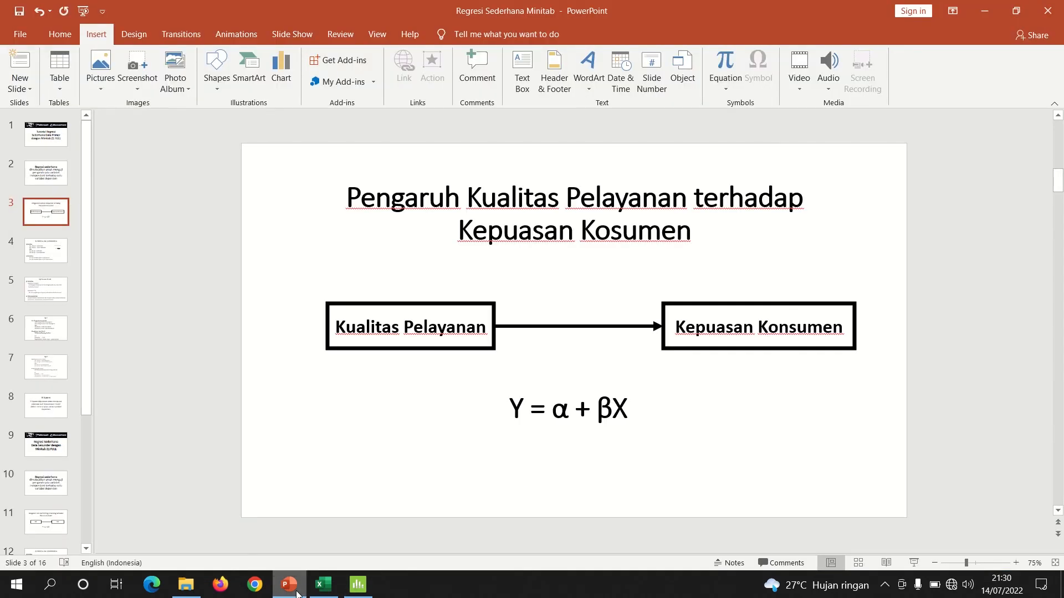
# Switch to Excel and copy the X.1 to Y data with its headers, range B2:I52, from the Primer sheet
pyautogui.click(323, 585)
pyautogui.click(72, 175)
pyautogui.moveTo(72, 175); pyautogui.dragTo(293, 504)
pyautogui.rightClick(289, 500)
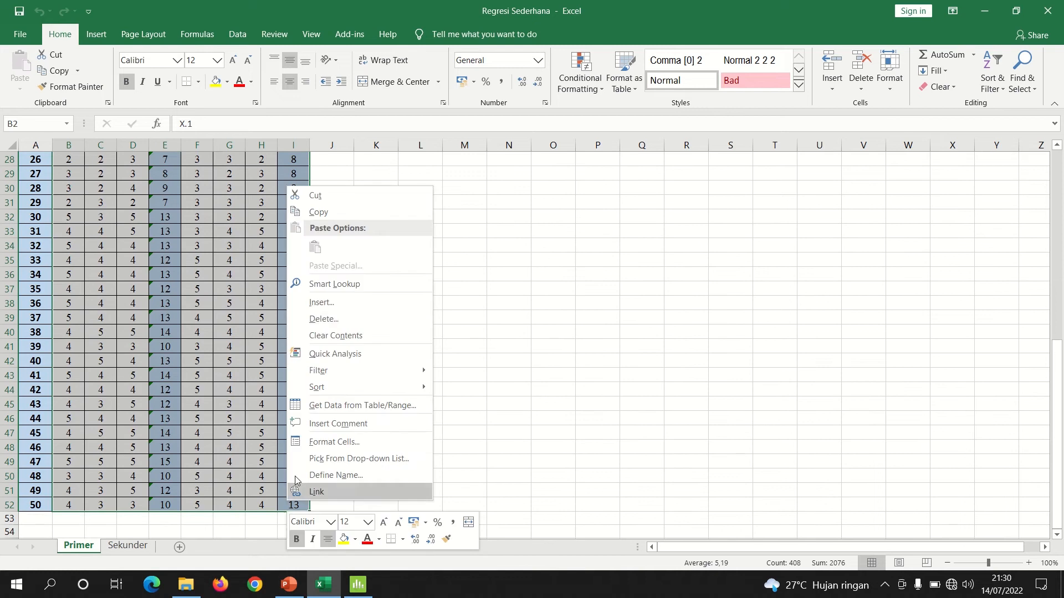
pyautogui.click(372, 318)
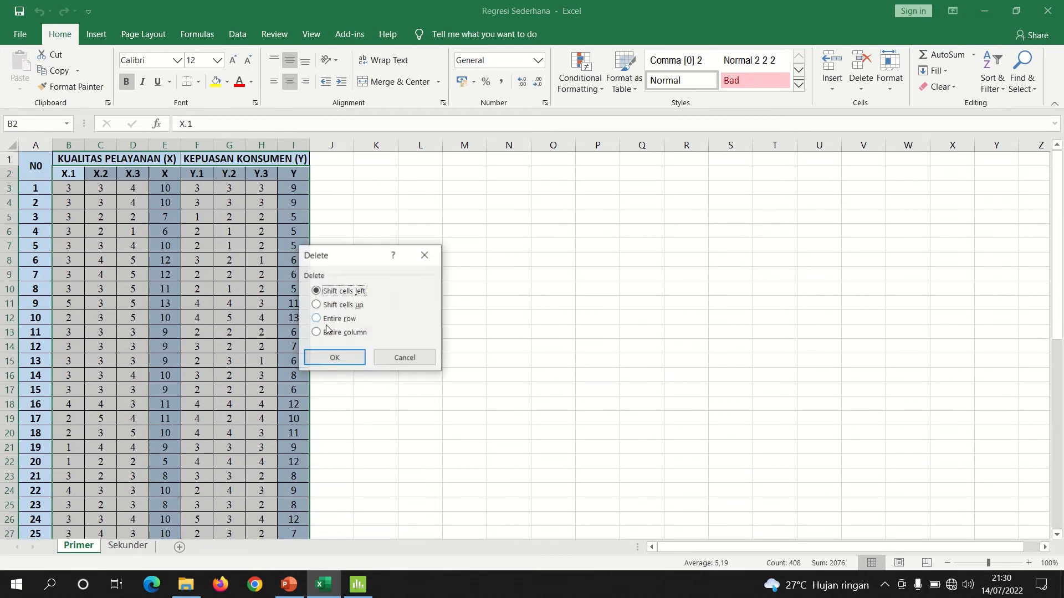
pyautogui.click(405, 359)
pyautogui.rightClick(244, 273)
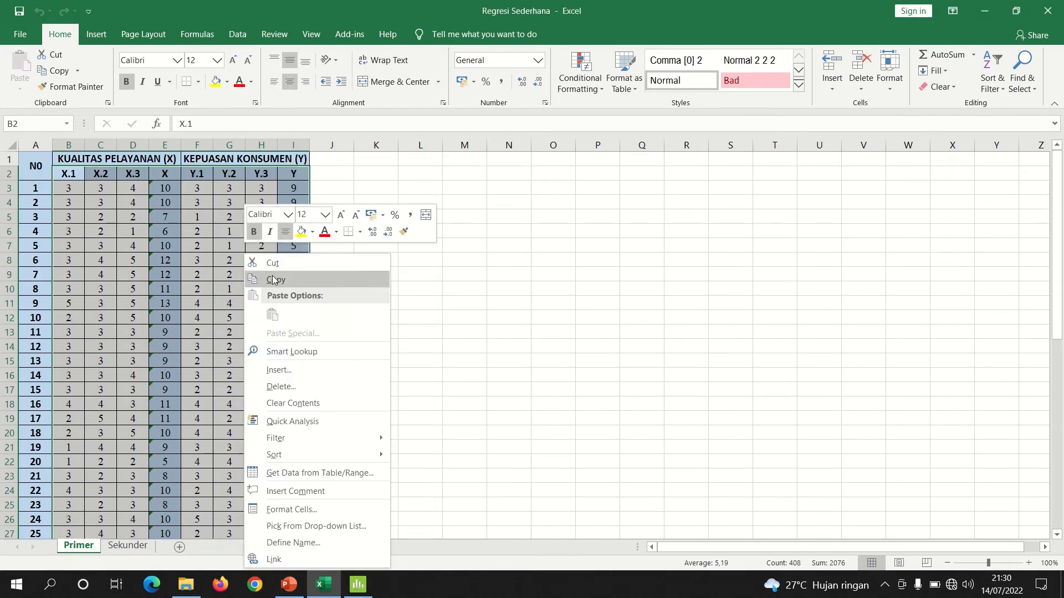
pyautogui.click(273, 280)
# Switch to Minitab and paste the copied data into Worksheet 1, starting at the column name cell of C1
pyautogui.click(359, 584)
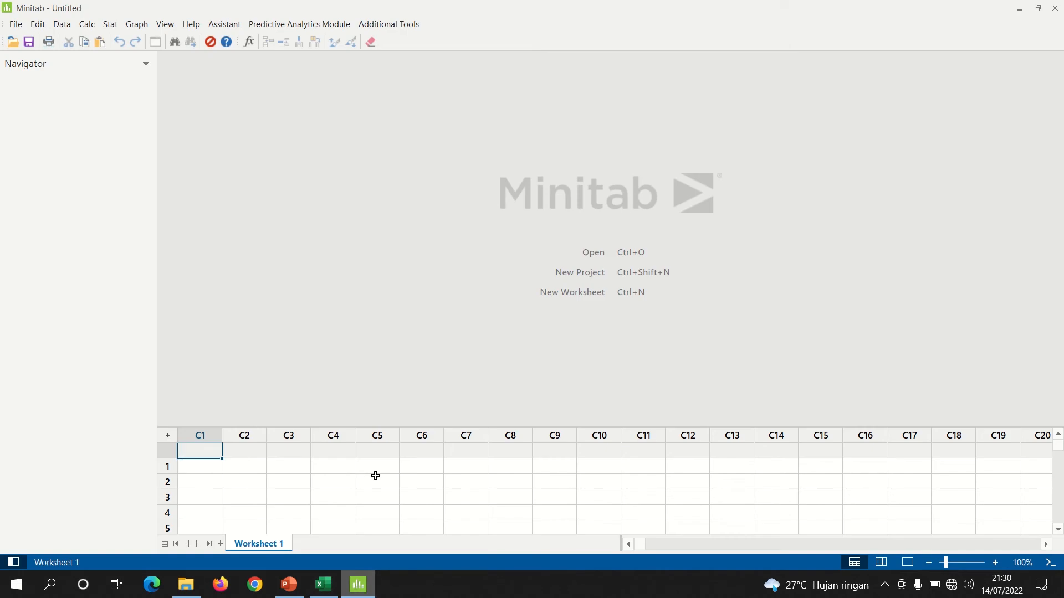
pyautogui.click(214, 453)
pyautogui.hotkey('ctrl', 'v')
pyautogui.rightClick(213, 453)
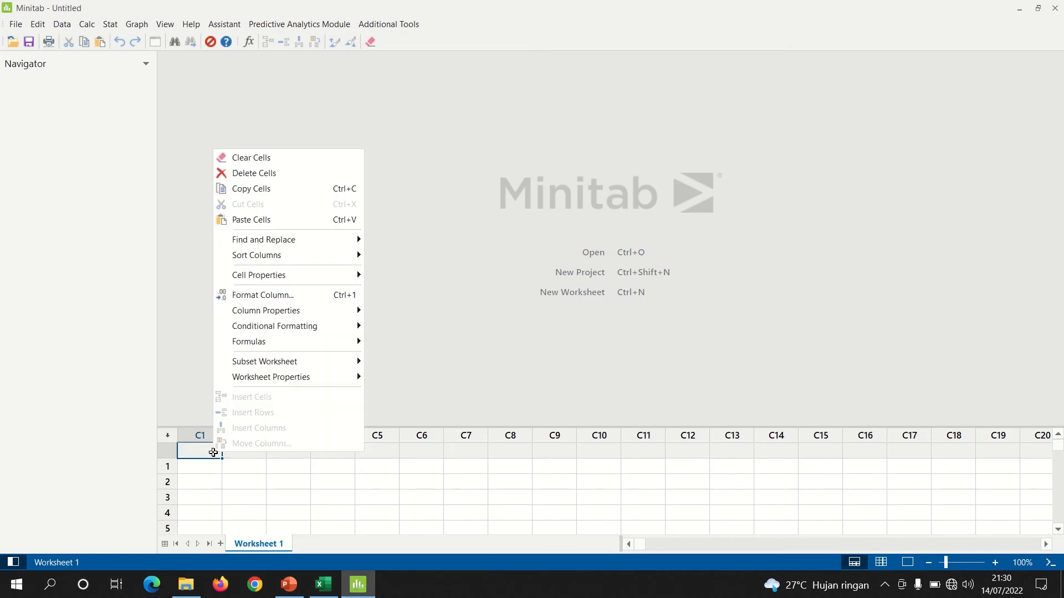
pyautogui.click(255, 221)
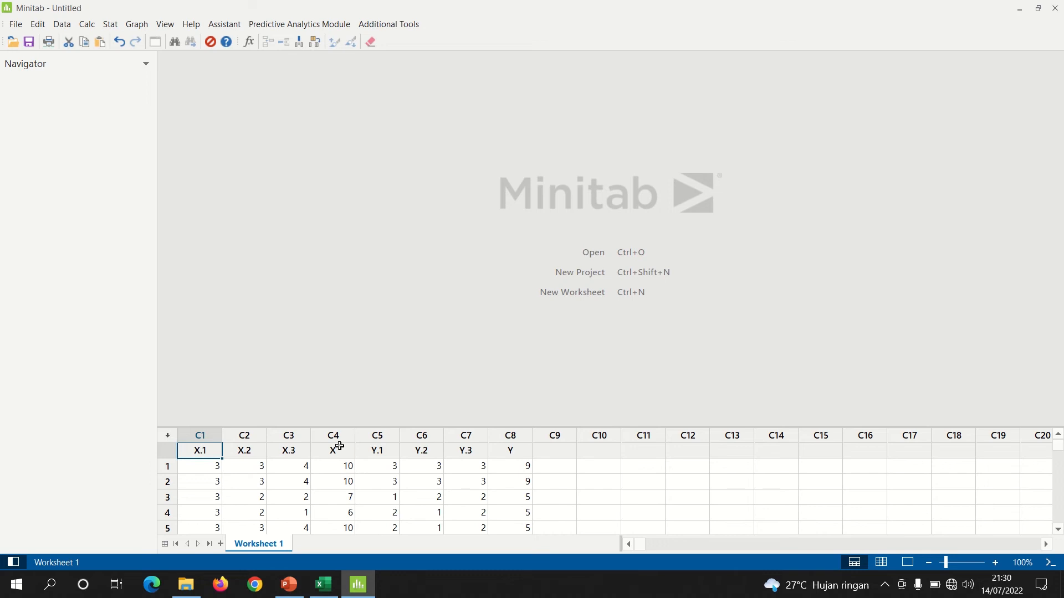
# Review the validity and reliability test criteria on slide 4 in PowerPoint, and return to Minitab
pyautogui.click(285, 594)
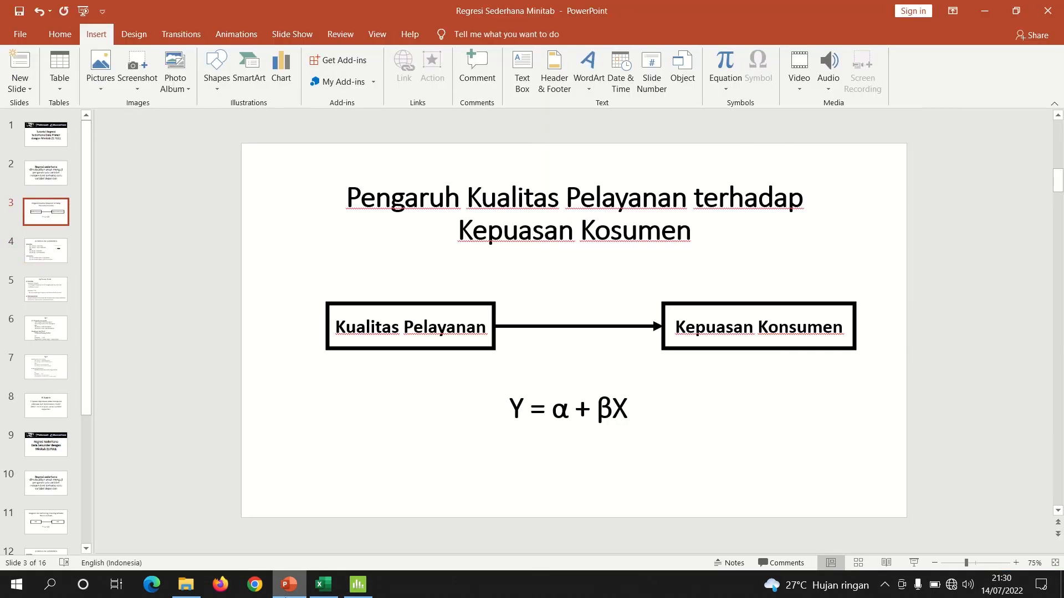
pyautogui.scroll(-1, 629, 454)
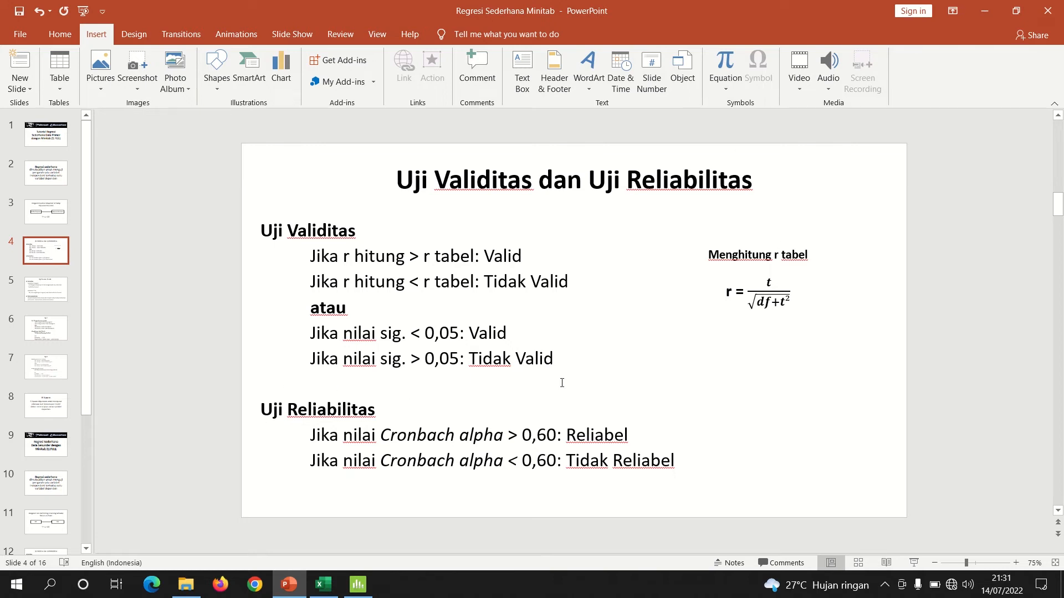
pyautogui.click(358, 585)
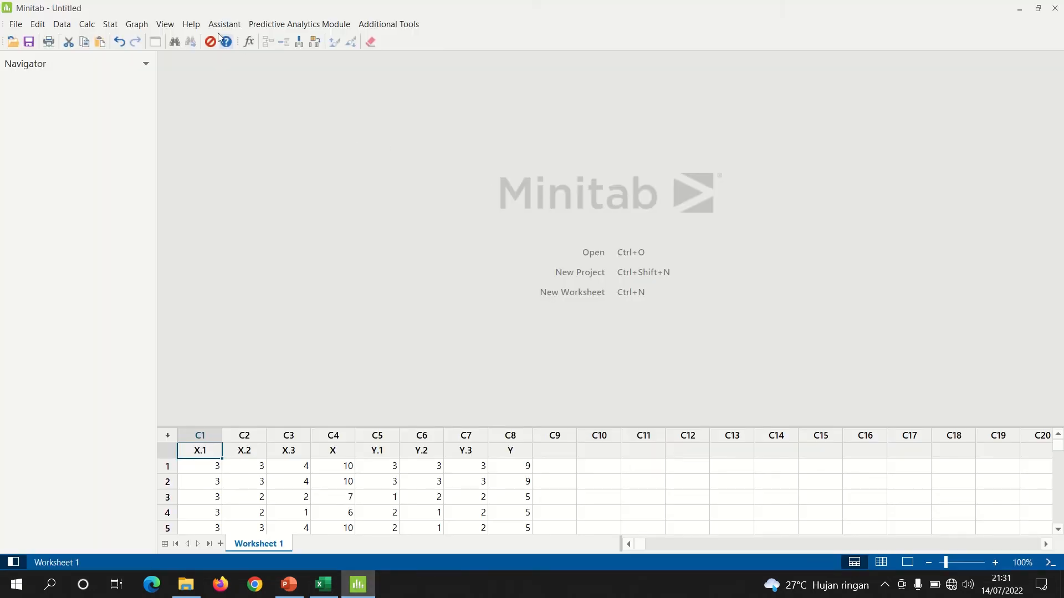
# Set up a correlation of variables X.1 through X, using Pearson correlation with a 95,0 confidence level
pyautogui.click(110, 24)
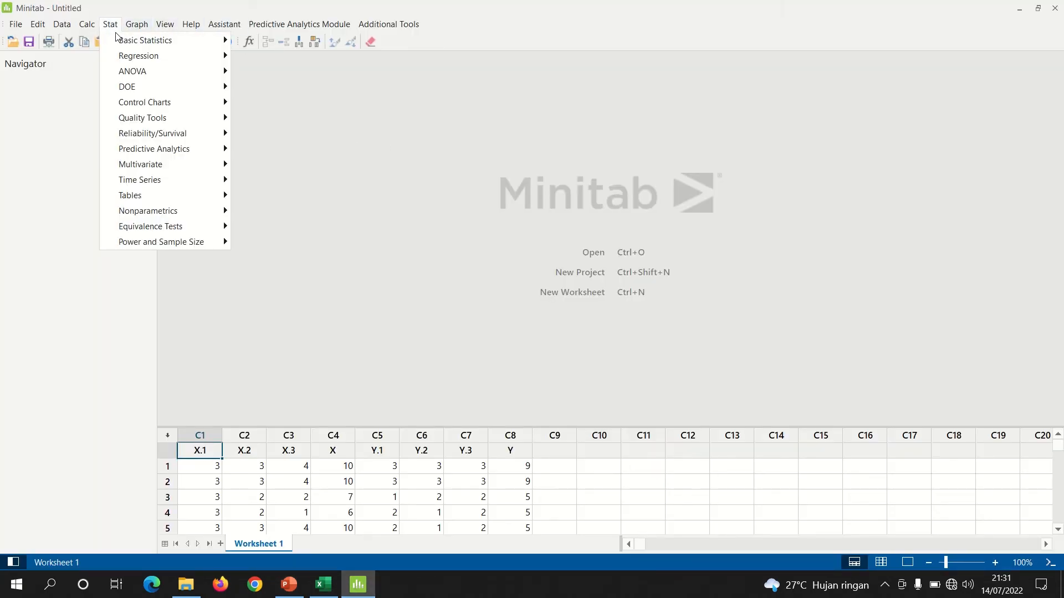
pyautogui.moveTo(184, 38)
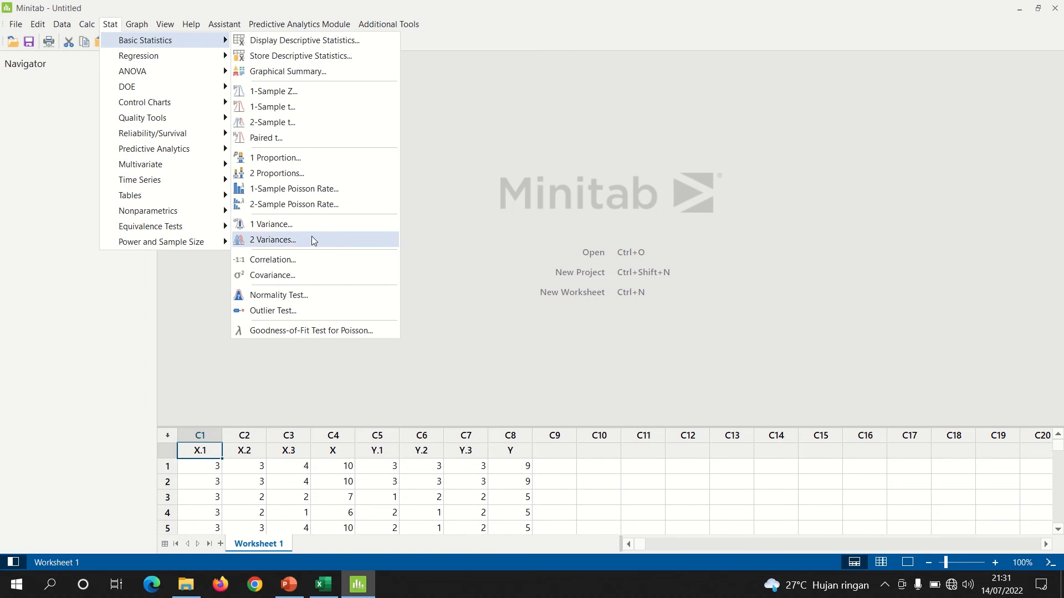
pyautogui.click(290, 260)
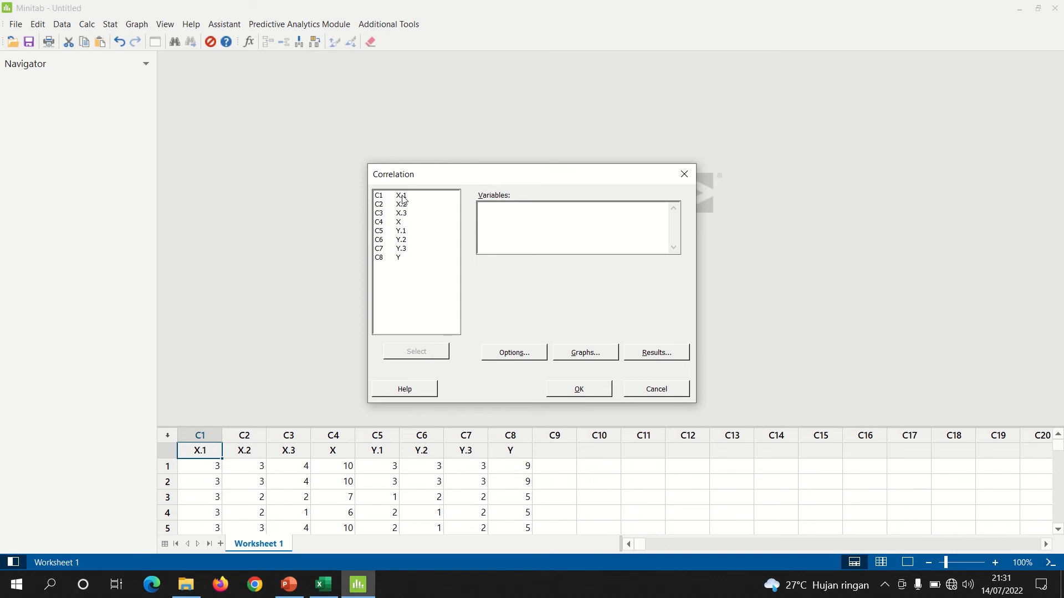
pyautogui.doubleClick(401, 197)
pyautogui.click(401, 223)
pyautogui.doubleClick(402, 223)
pyautogui.click(532, 355)
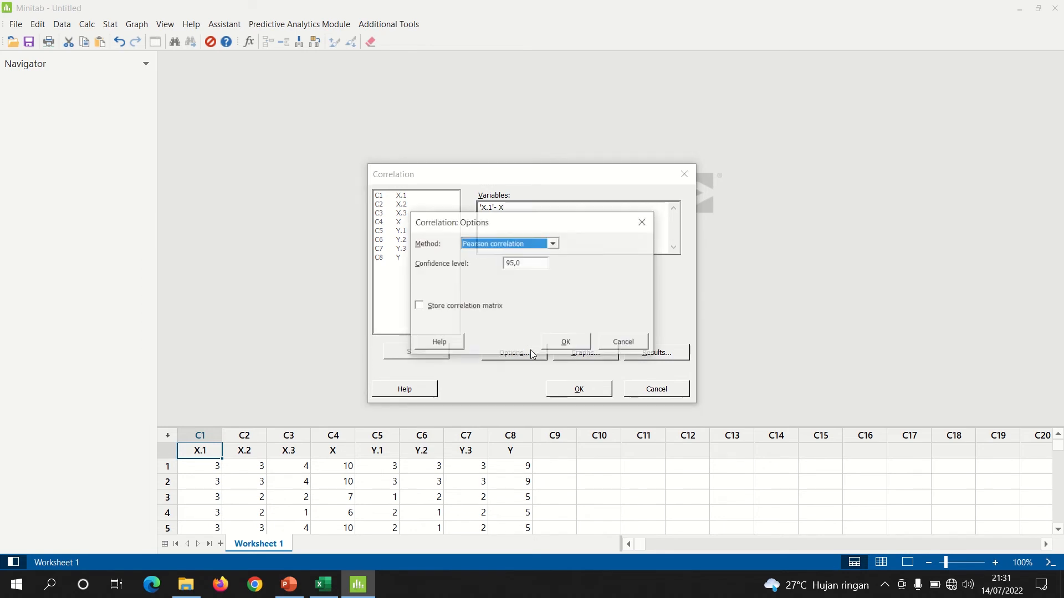
pyautogui.click(560, 344)
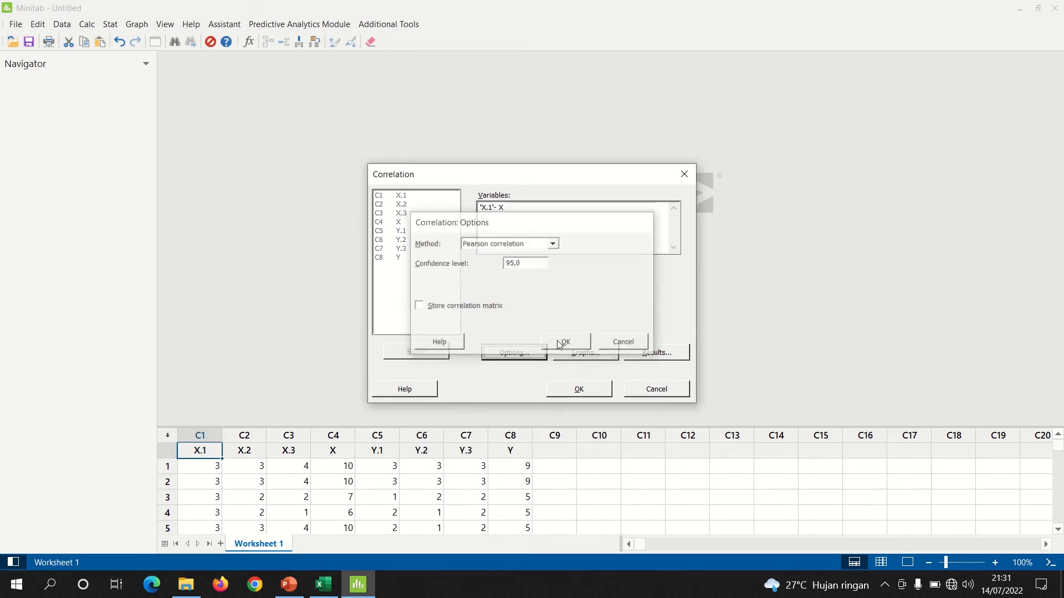
# Set the correlation's matrix plot to display correlations and p-values, checking the validity criteria slide in PowerPoint
pyautogui.click(581, 354)
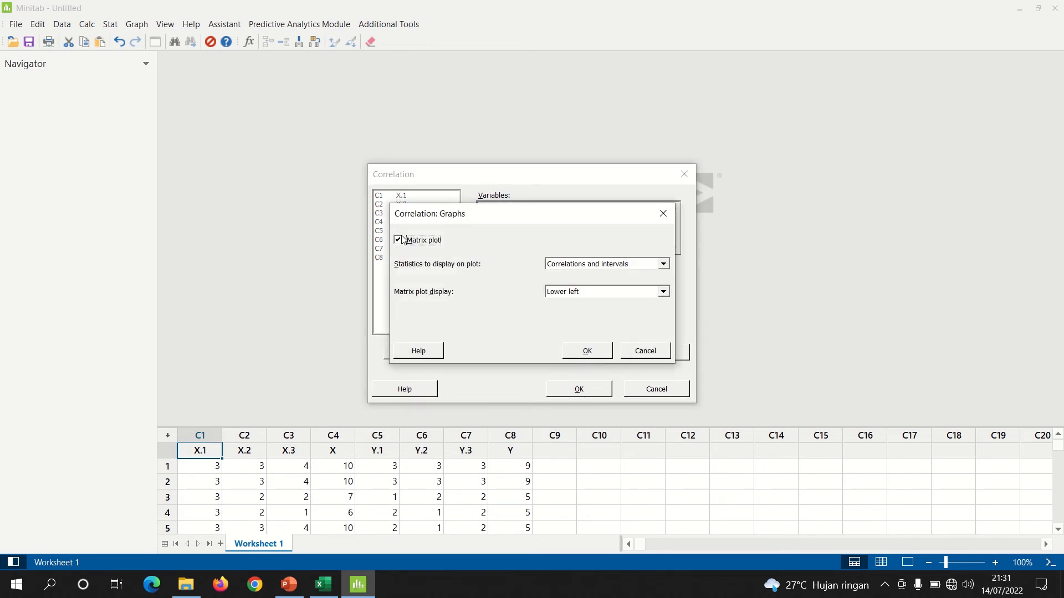
pyautogui.click(570, 266)
pyautogui.click(289, 585)
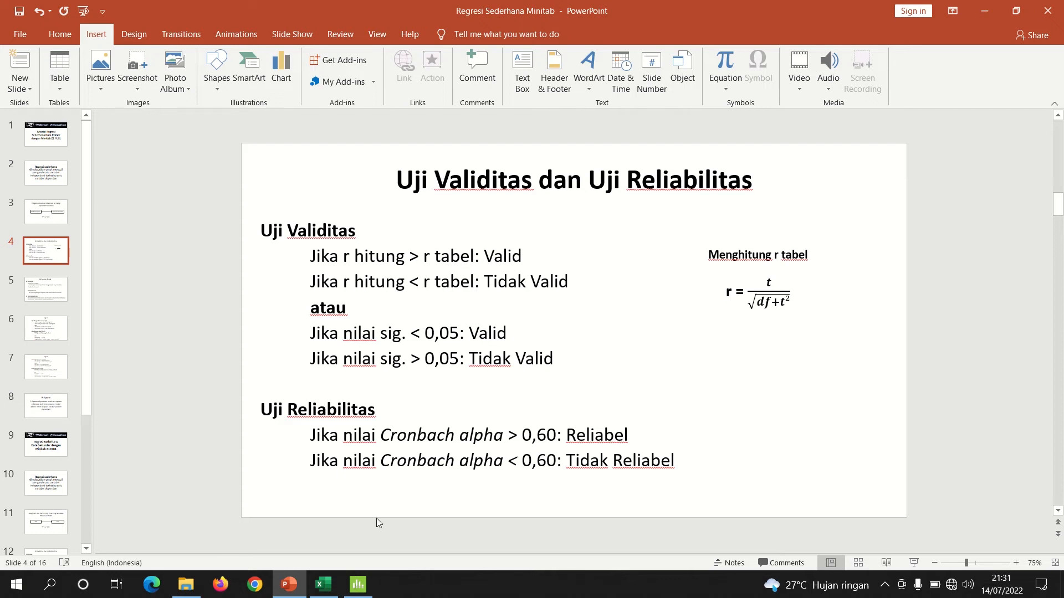
pyautogui.click(359, 586)
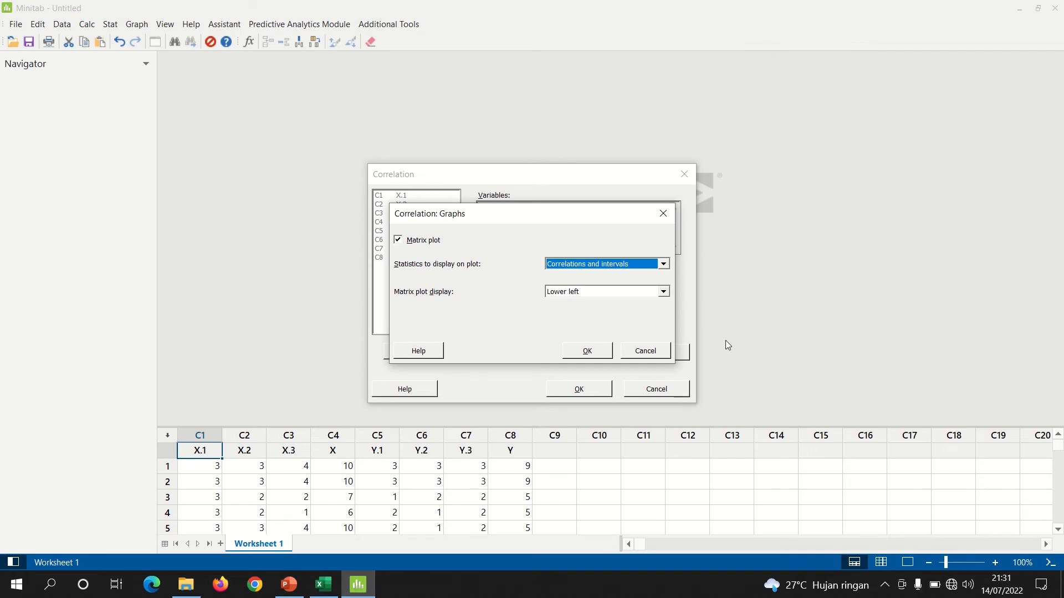
pyautogui.click(663, 264)
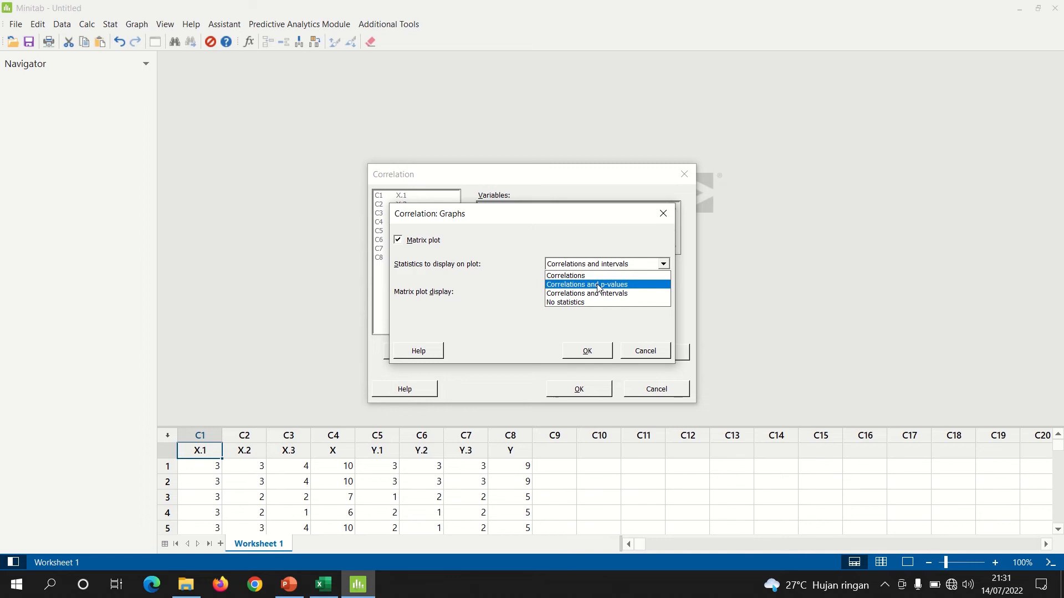
pyautogui.click(582, 285)
pyautogui.click(586, 350)
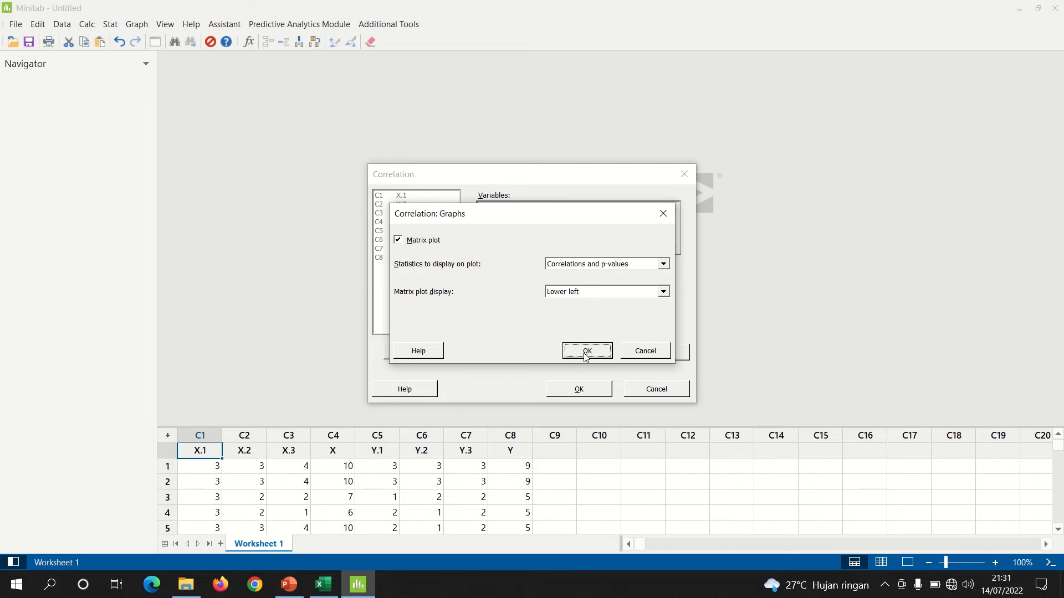
# Keep the method and correlation matrix in the results output and run the correlation for X.1 through X
pyautogui.click(646, 355)
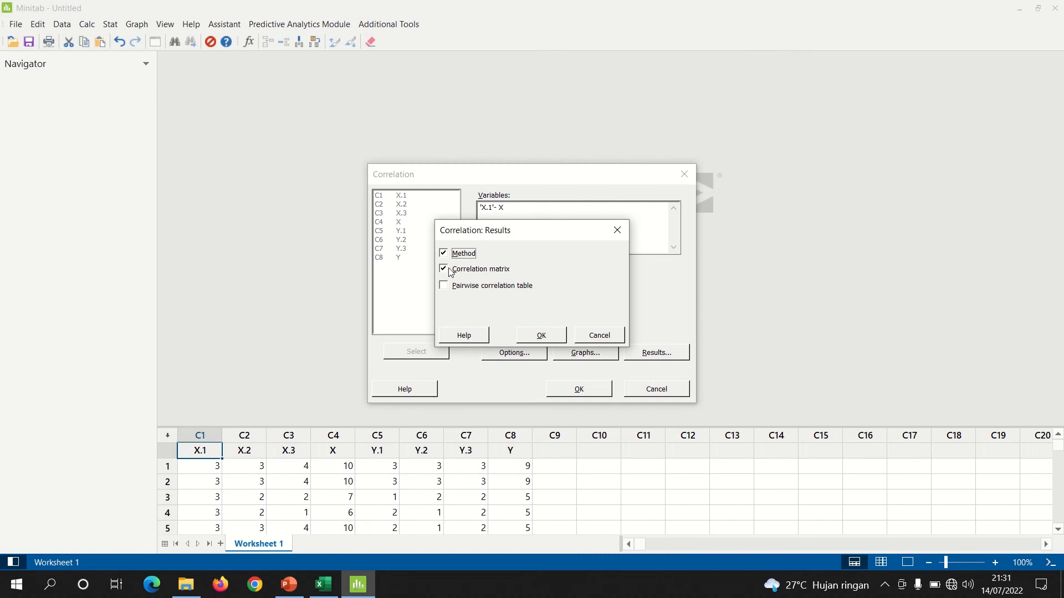
pyautogui.click(542, 336)
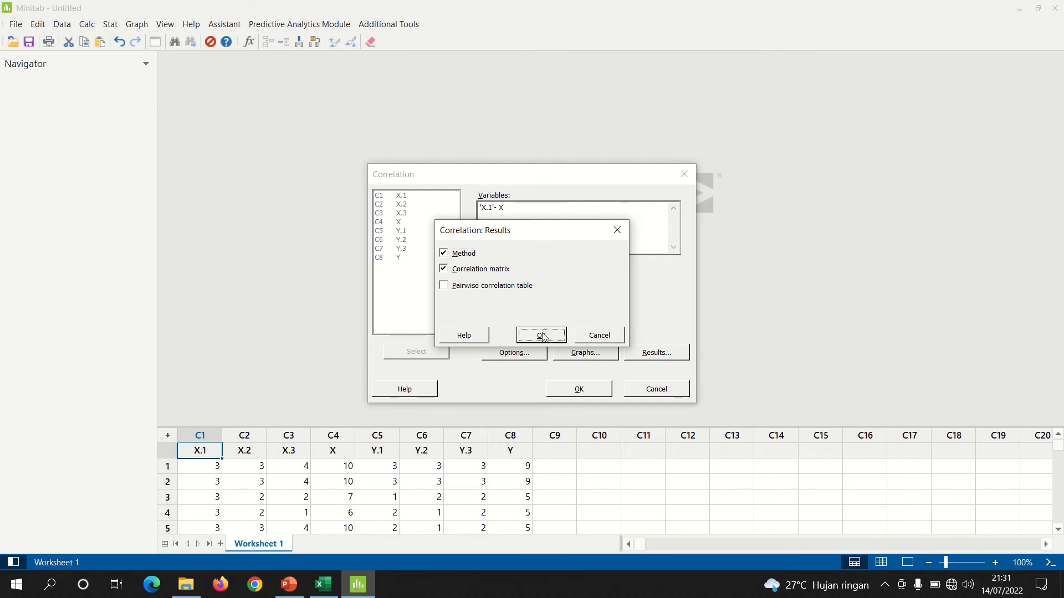
pyautogui.click(571, 389)
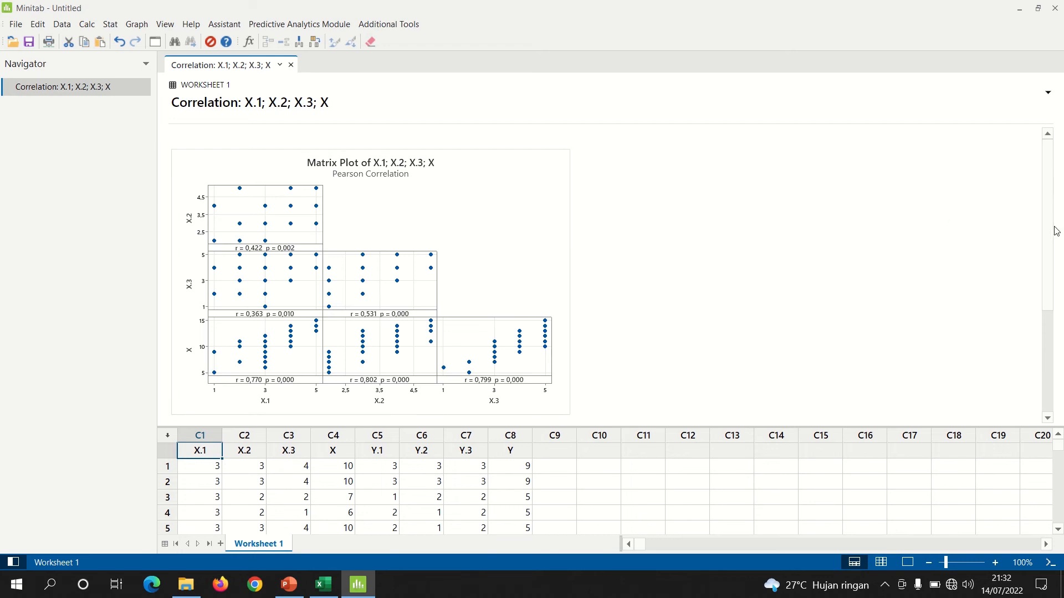
# Examine the correlations and p-values of X.1, X.2 and X.3 with X in the table and matrix plot
pyautogui.moveTo(1048, 232); pyautogui.dragTo(1051, 355)
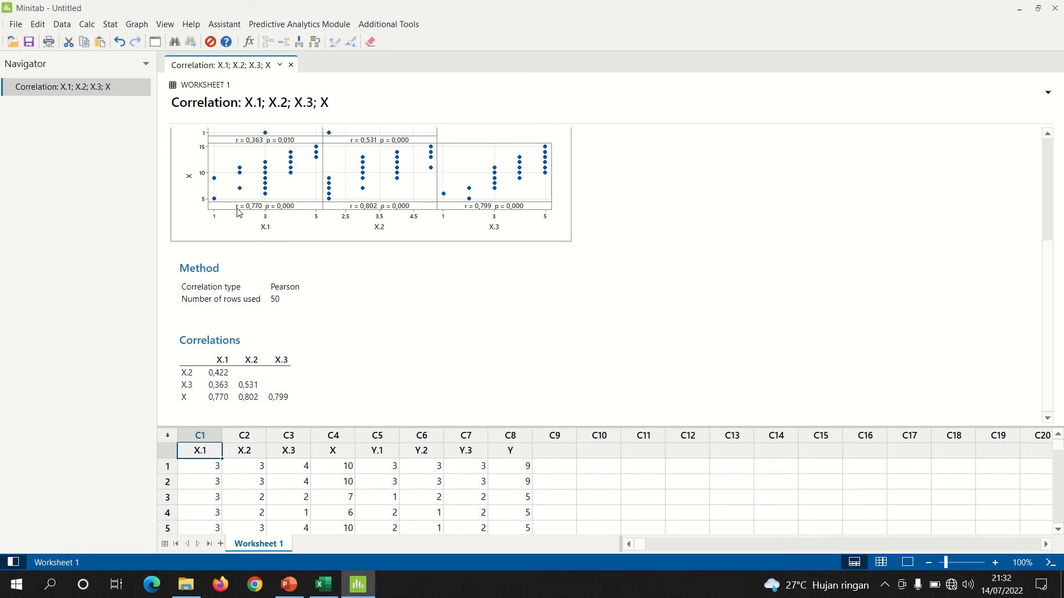
pyautogui.click(220, 403)
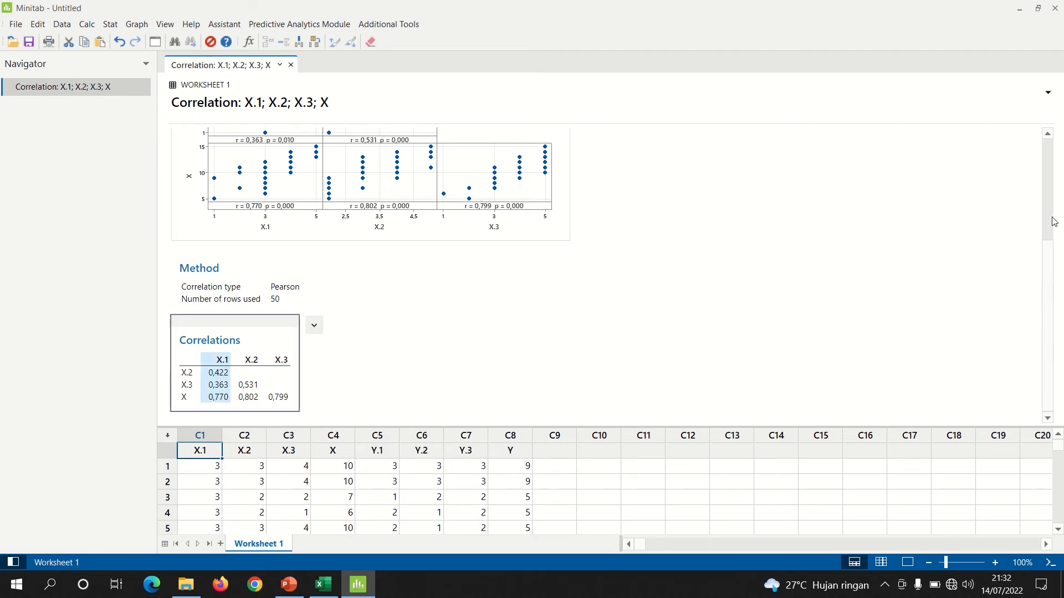
pyautogui.moveTo(1051, 265); pyautogui.dragTo(1048, 189)
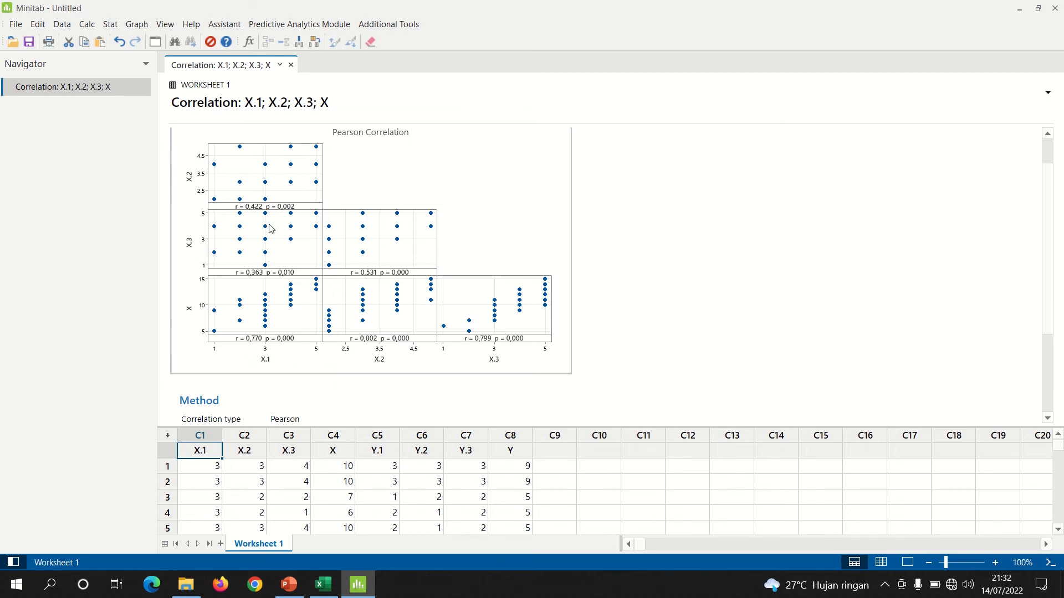
# Run a second correlation with the variables replaced by Y.1, Y.2, Y.3 and Y
pyautogui.click(111, 24)
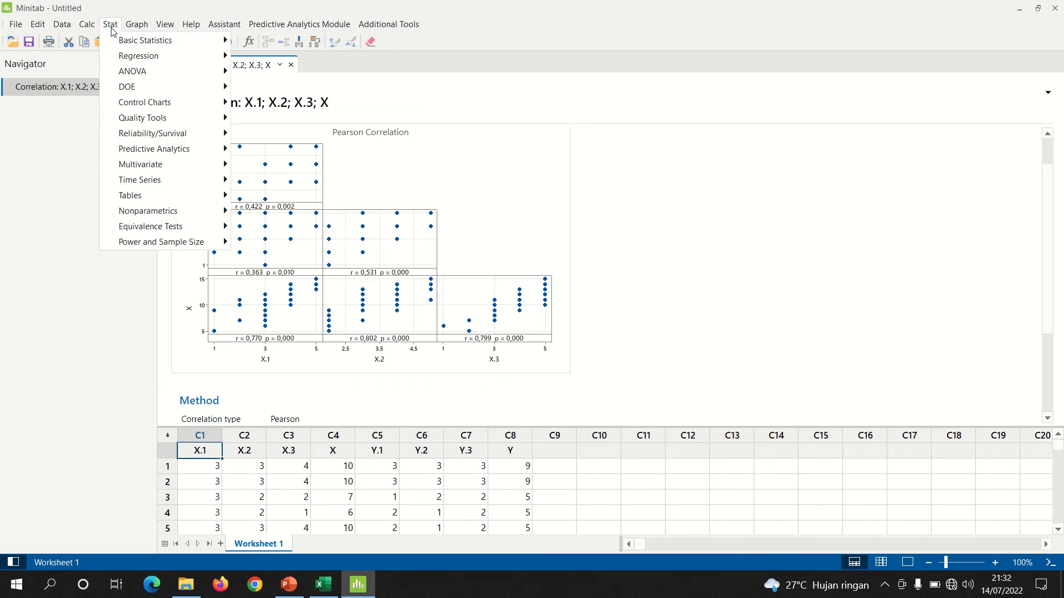
pyautogui.moveTo(113, 40)
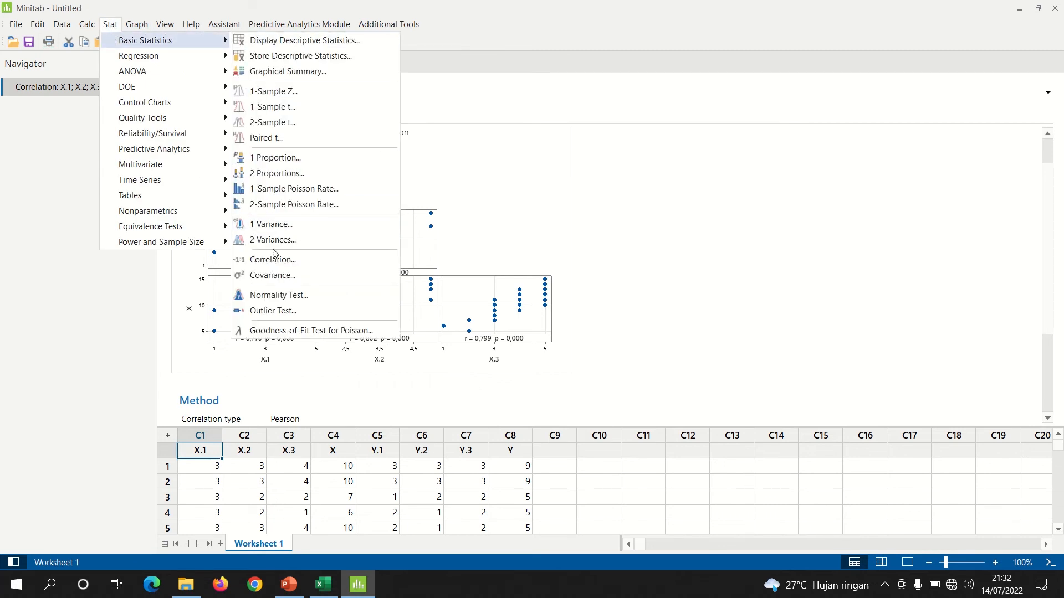
pyautogui.click(273, 259)
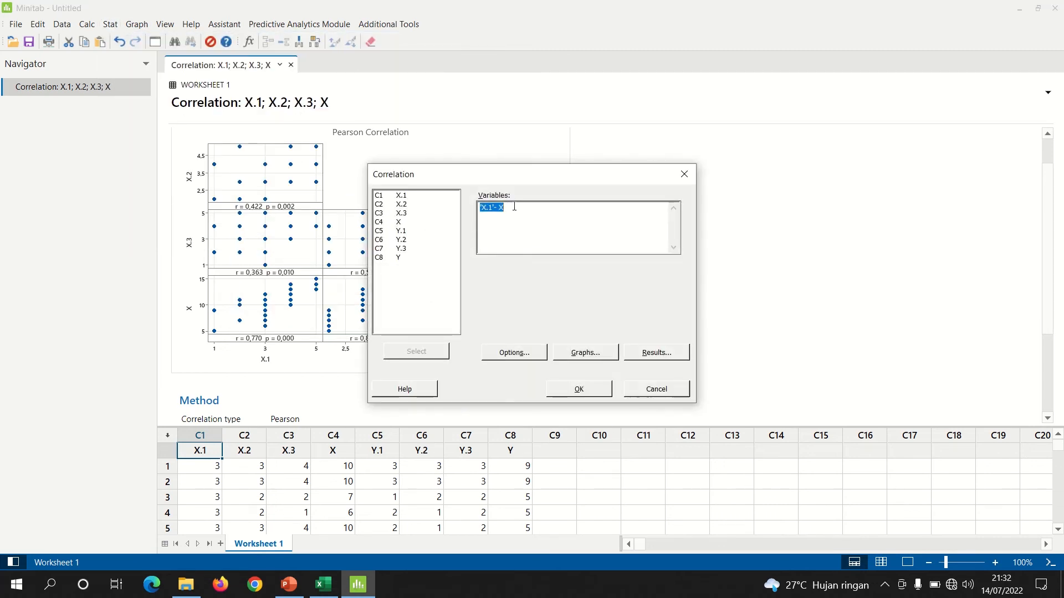
pyautogui.press('BackSpace')
pyautogui.click(561, 388)
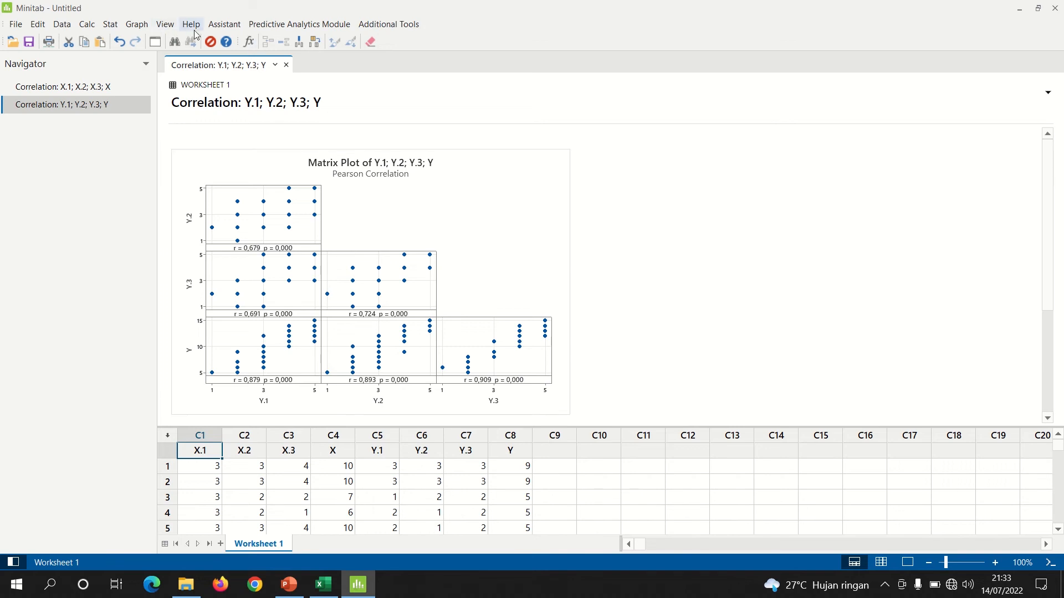
# Set up an item analysis of X.1 through X.3 with the matrix plot of data with smoother turned off
pyautogui.click(113, 26)
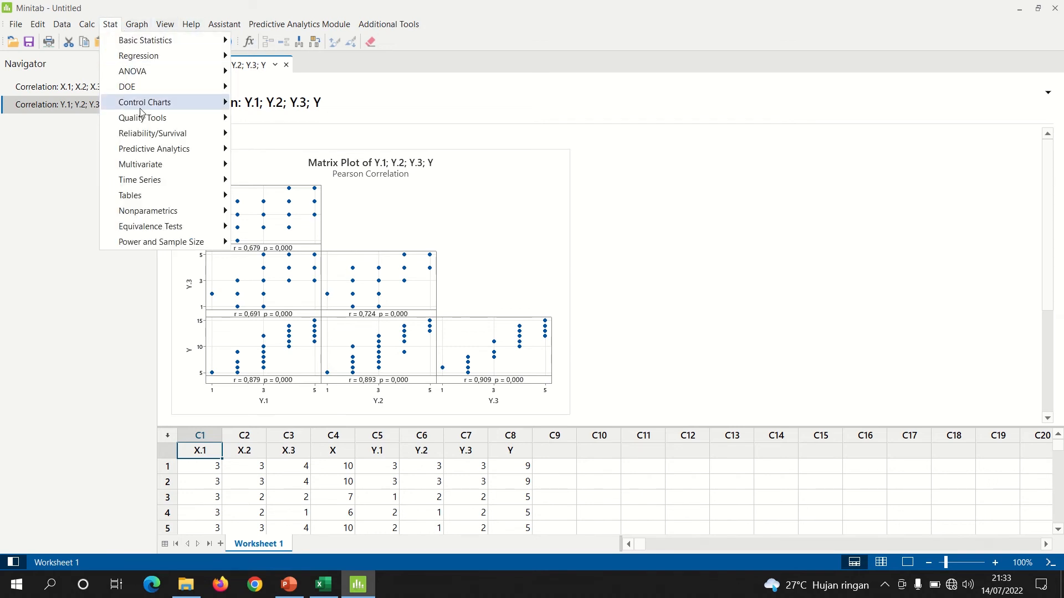
pyautogui.moveTo(147, 166)
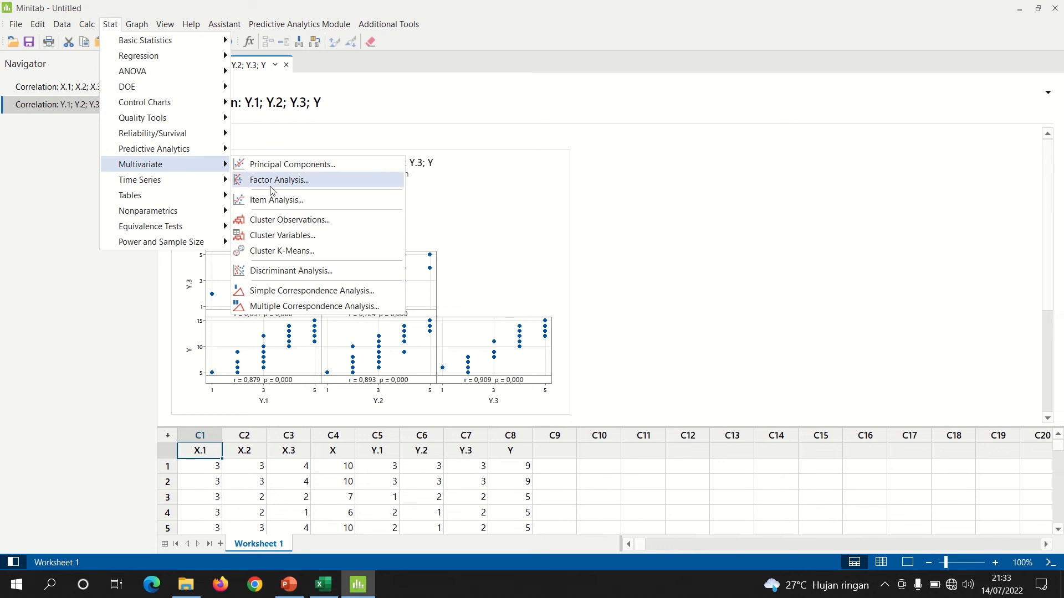
pyautogui.click(275, 200)
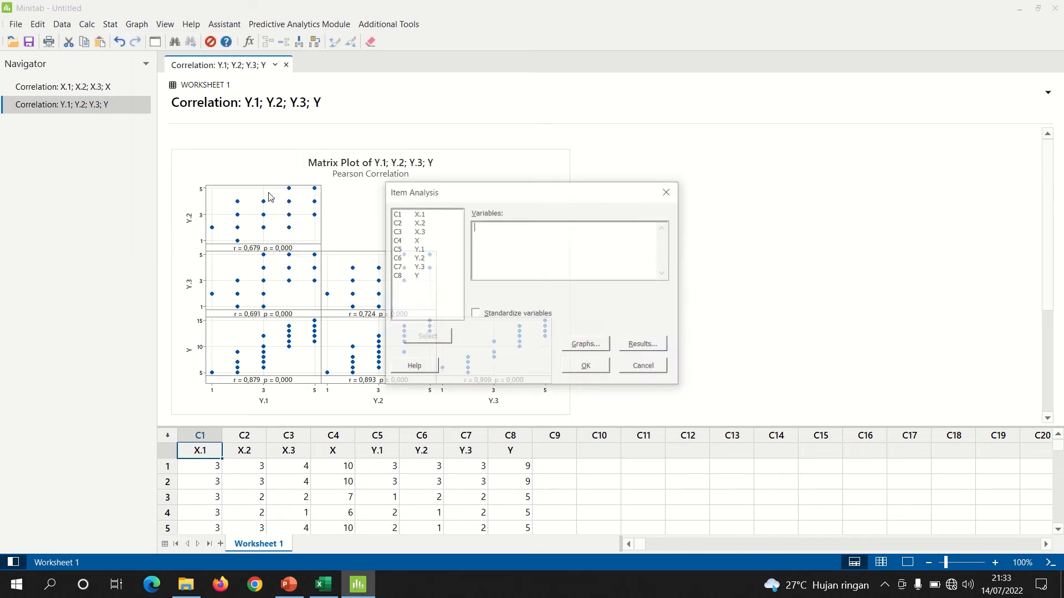
pyautogui.doubleClick(423, 235)
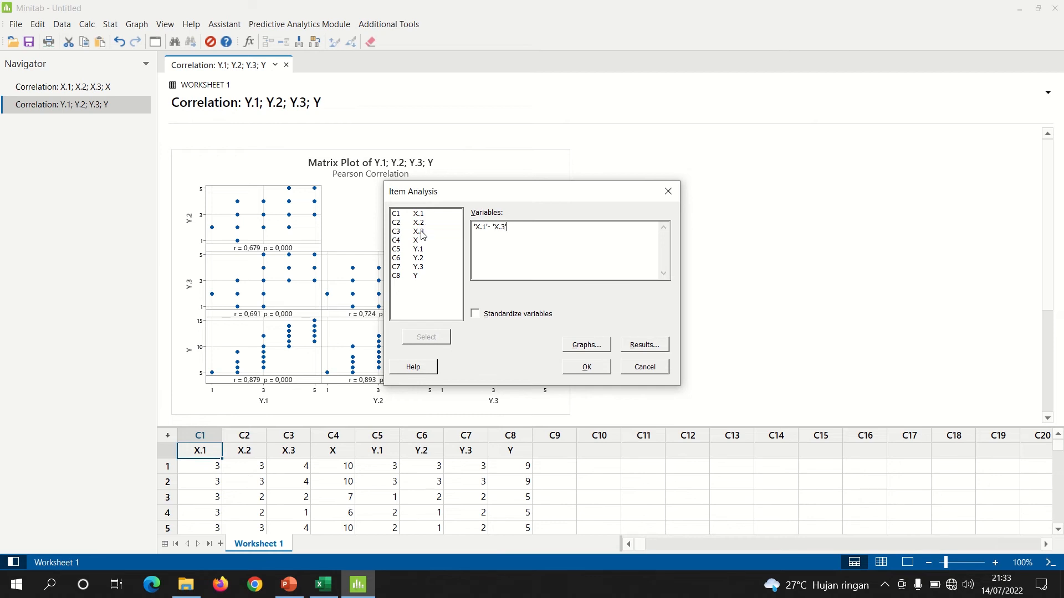
pyautogui.click(418, 242)
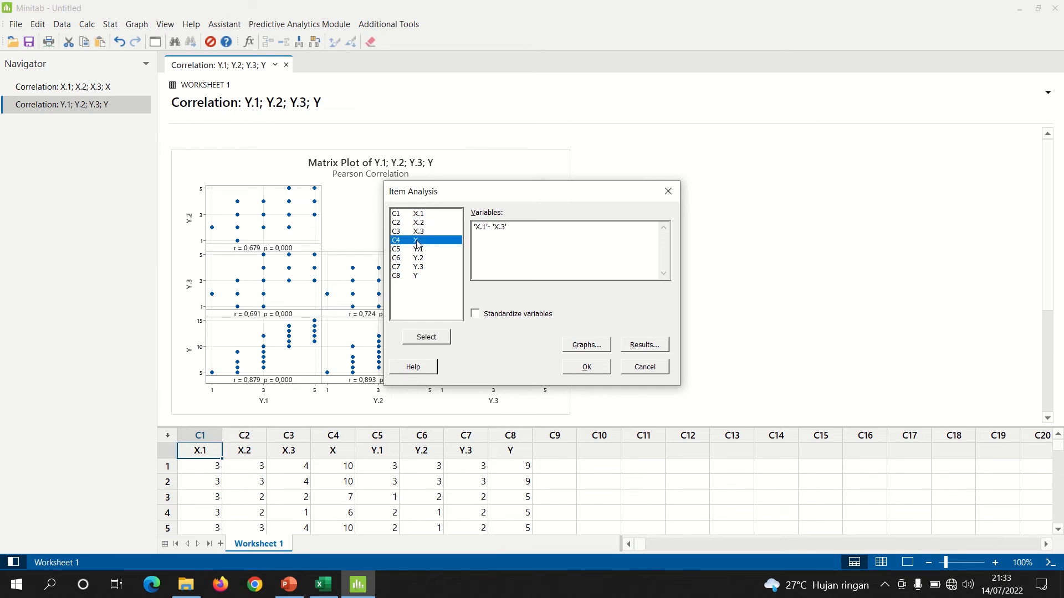
pyautogui.click(582, 352)
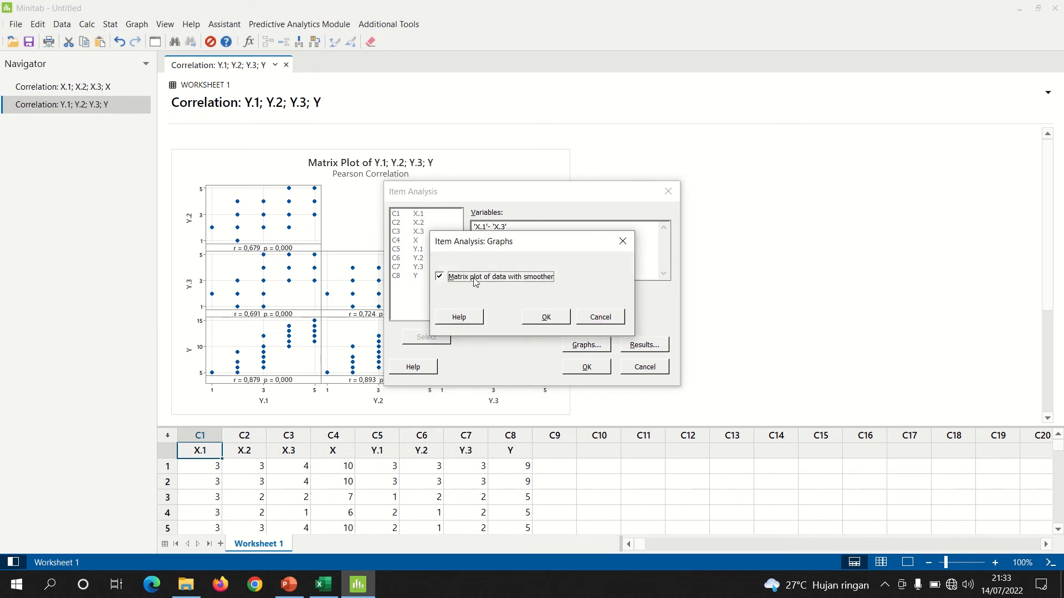
pyautogui.click(556, 320)
# Limit the item analysis results to Cronbach's alpha and run the analysis for X.1 through X.3
pyautogui.click(634, 350)
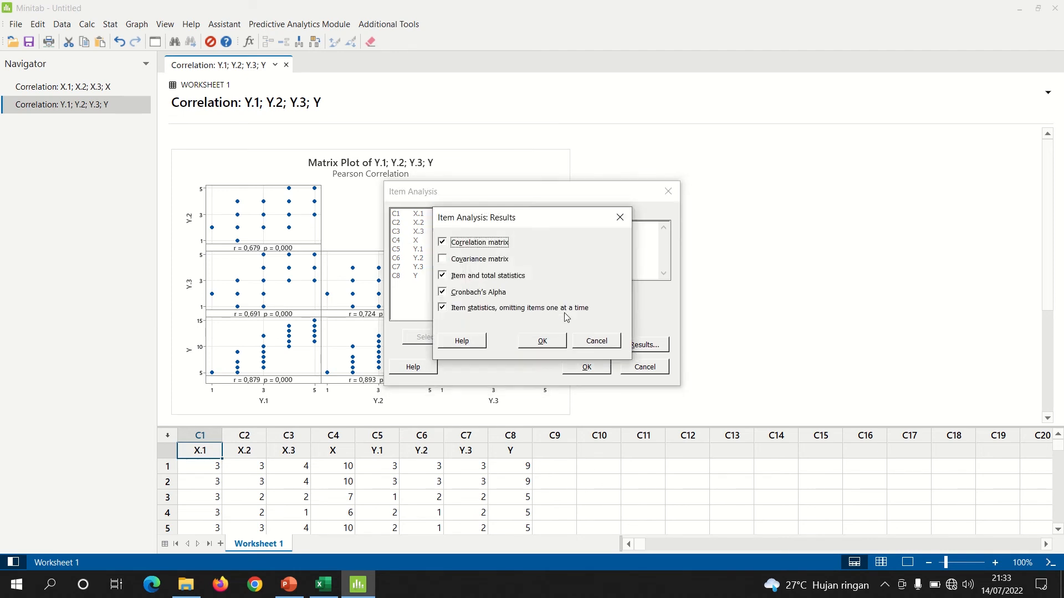
pyautogui.click(460, 279)
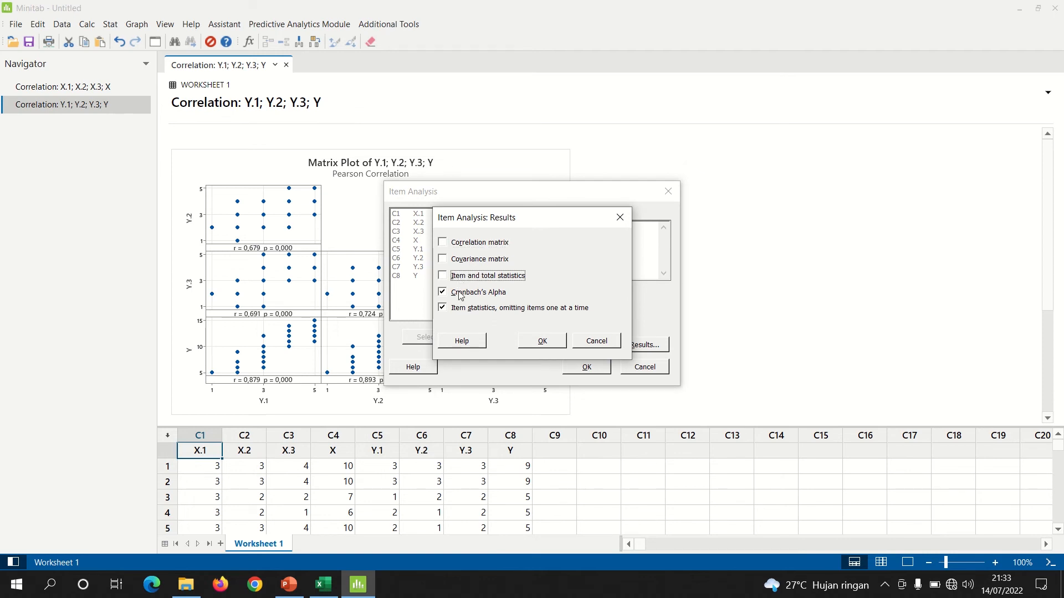
pyautogui.click(459, 308)
pyautogui.click(544, 343)
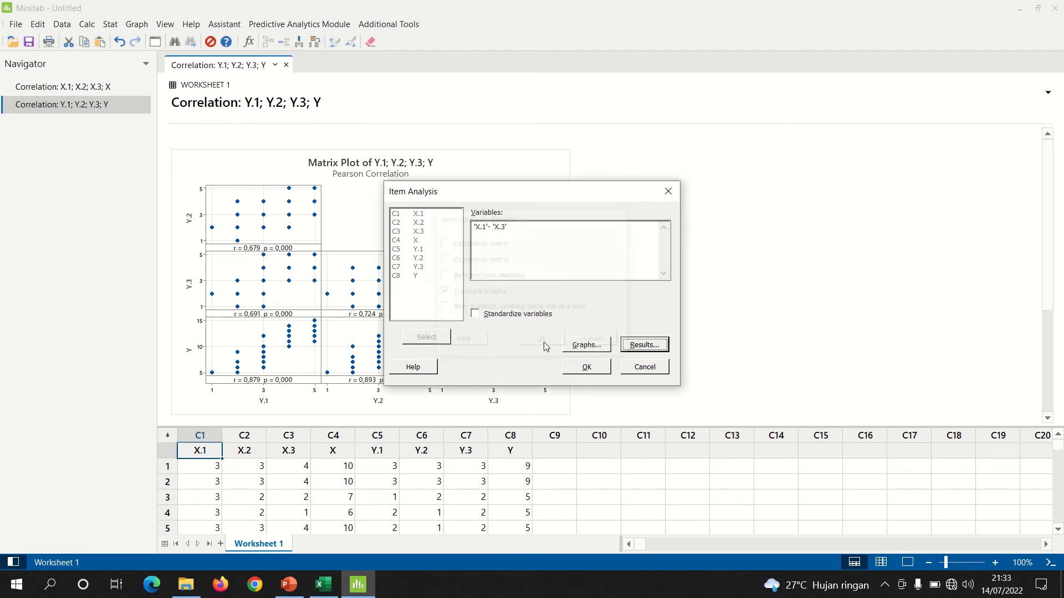
pyautogui.click(586, 367)
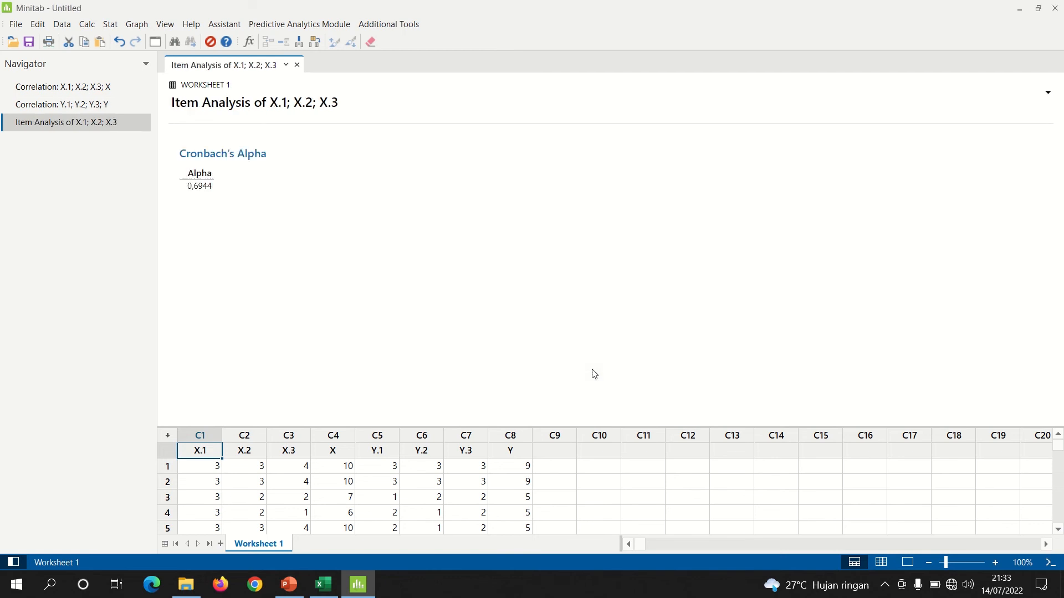
# Compare the Cronbach's alpha of the X items with the reliability criterion on the PowerPoint slide
pyautogui.click(217, 174)
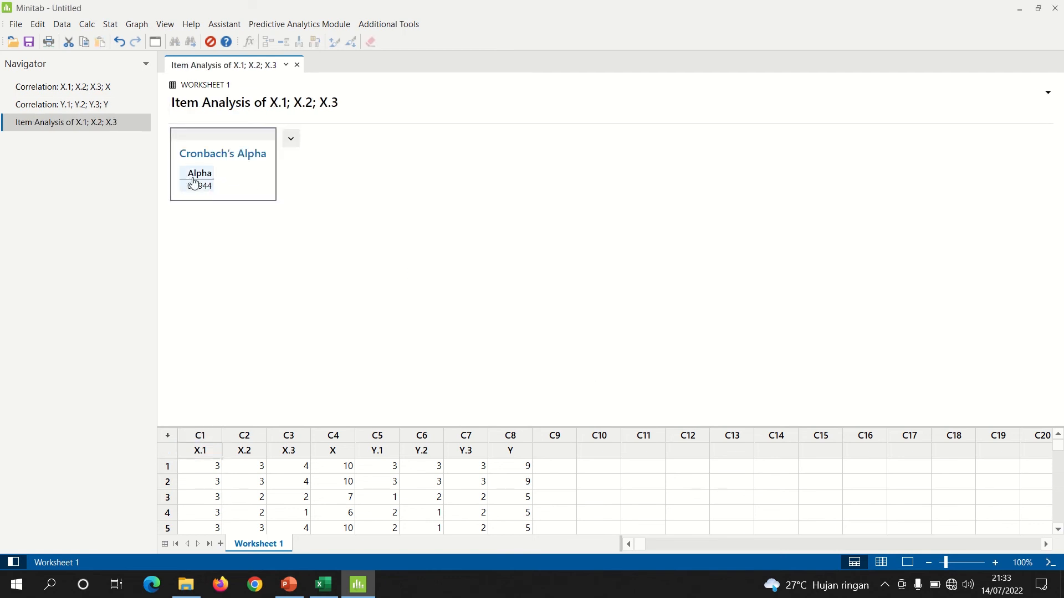
pyautogui.click(295, 589)
pyautogui.click(313, 435)
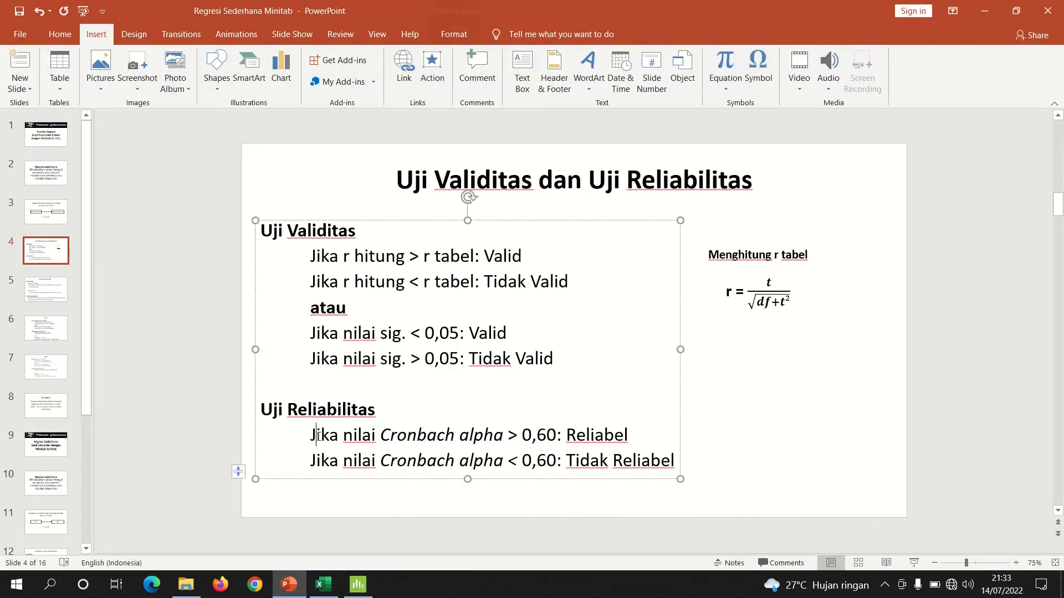
pyautogui.moveTo(386, 436); pyautogui.dragTo(598, 438)
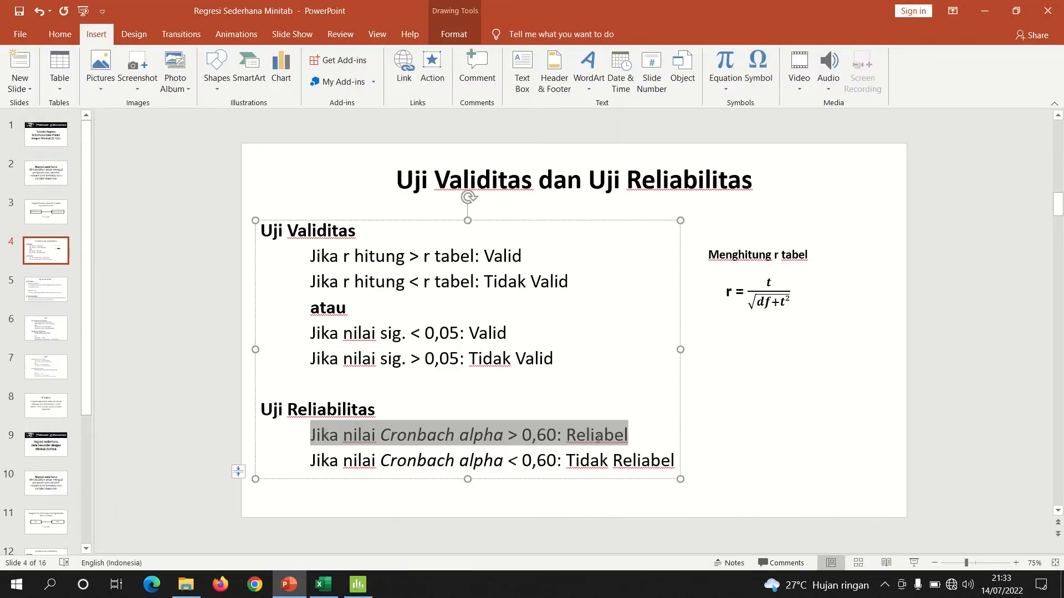
pyautogui.click(749, 451)
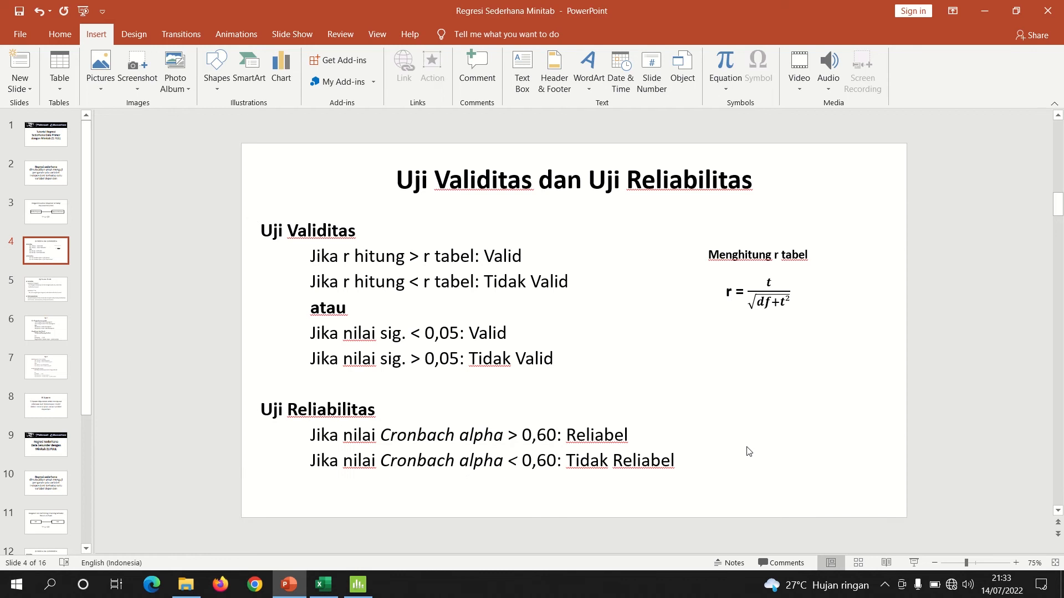
# Back in Minitab, run a second item analysis with the variables replaced by Y.1 through Y.3
pyautogui.click(358, 584)
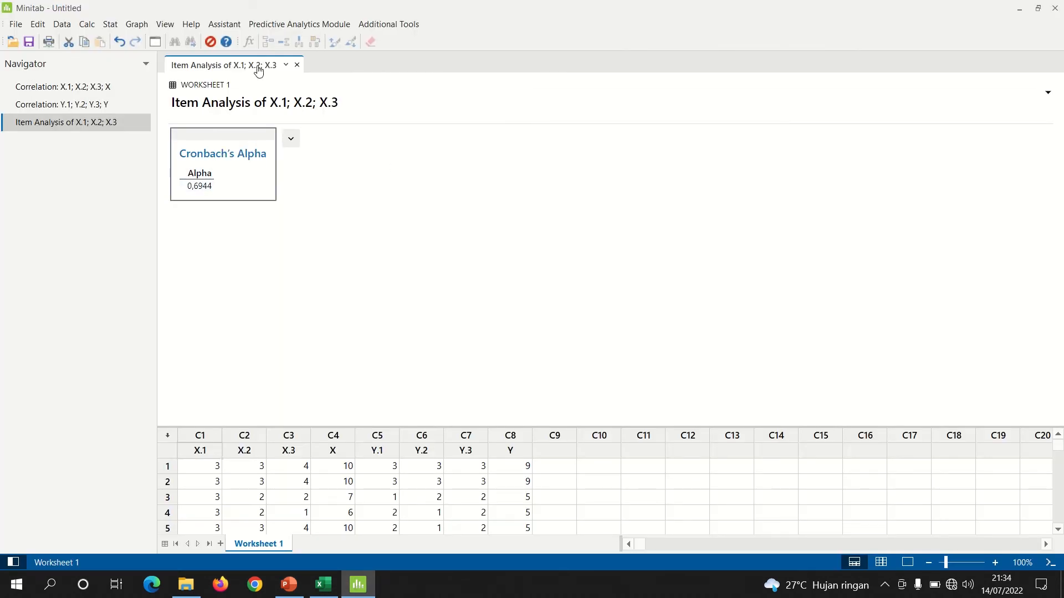
pyautogui.click(110, 25)
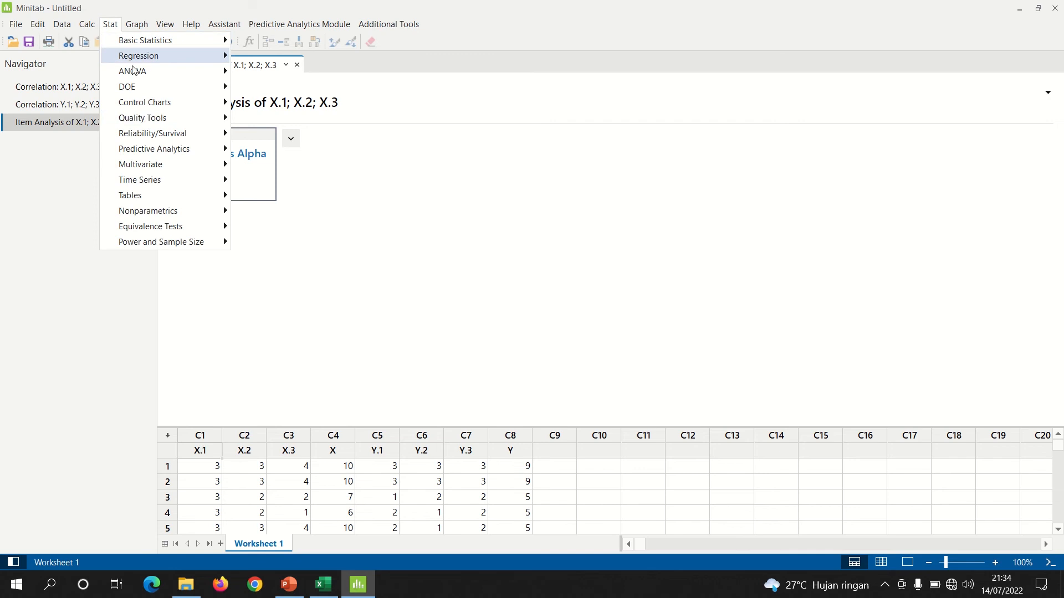
pyautogui.moveTo(147, 167)
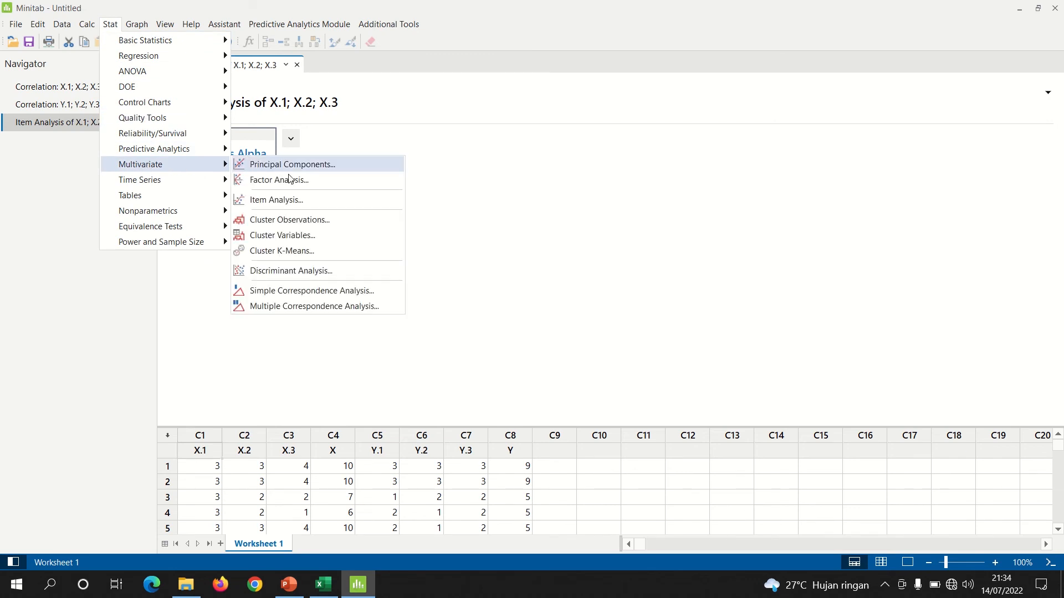
pyautogui.click(289, 198)
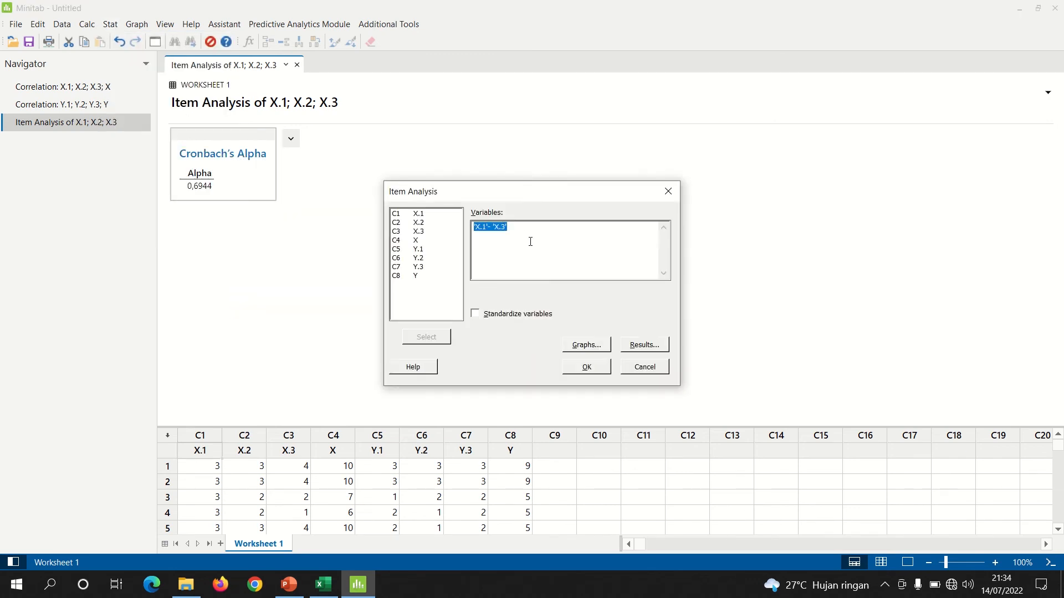
pyautogui.press('BackSpace')
pyautogui.click(576, 368)
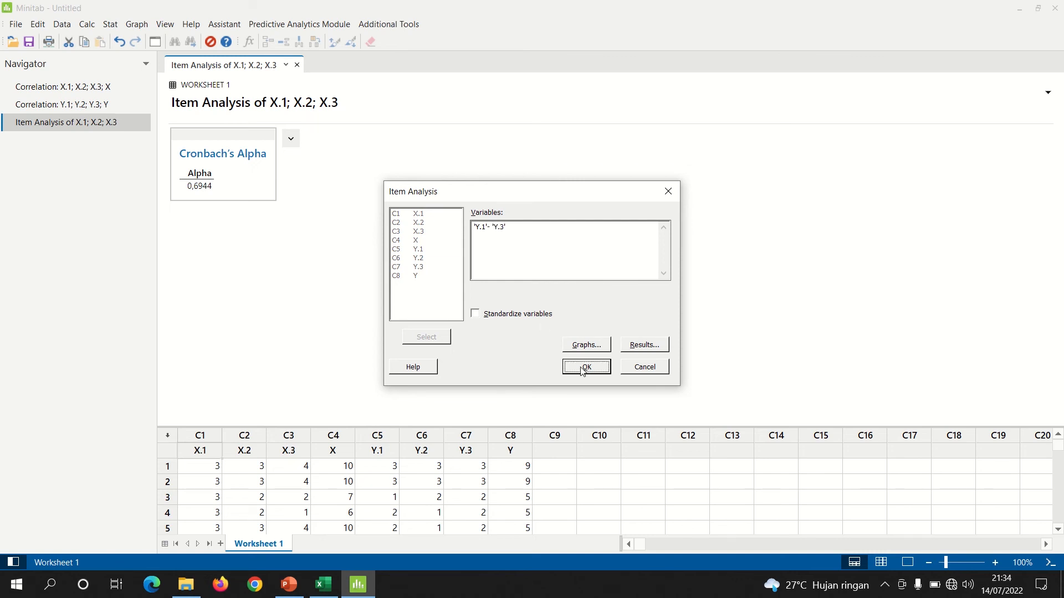
# Examine the Cronbach's alpha of the Y items and review the classical assumption test criteria slide in PowerPoint
pyautogui.click(216, 183)
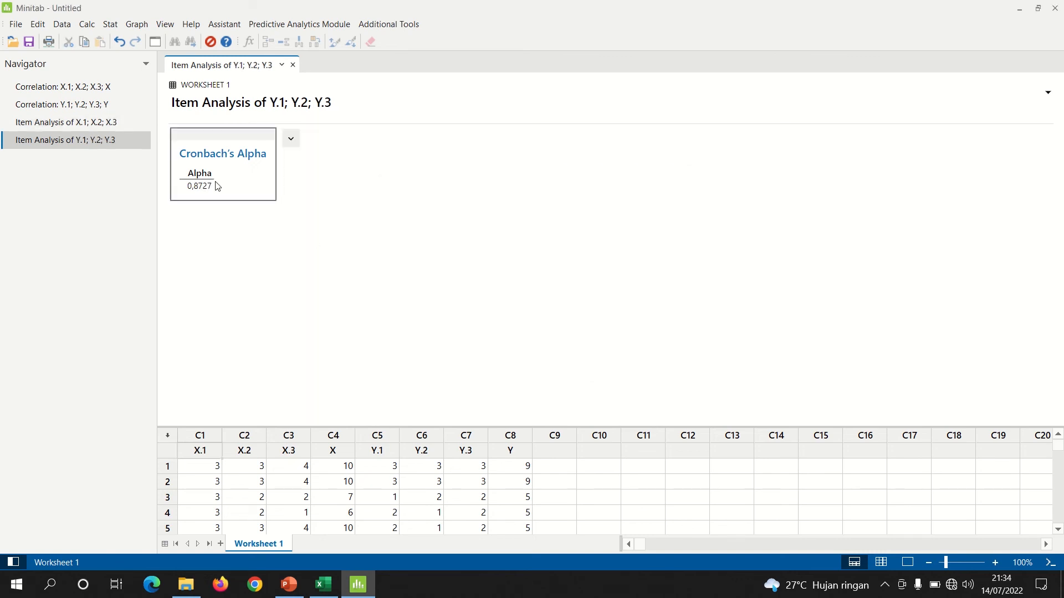
pyautogui.moveTo(173, 174); pyautogui.dragTo(209, 188)
pyautogui.click(294, 585)
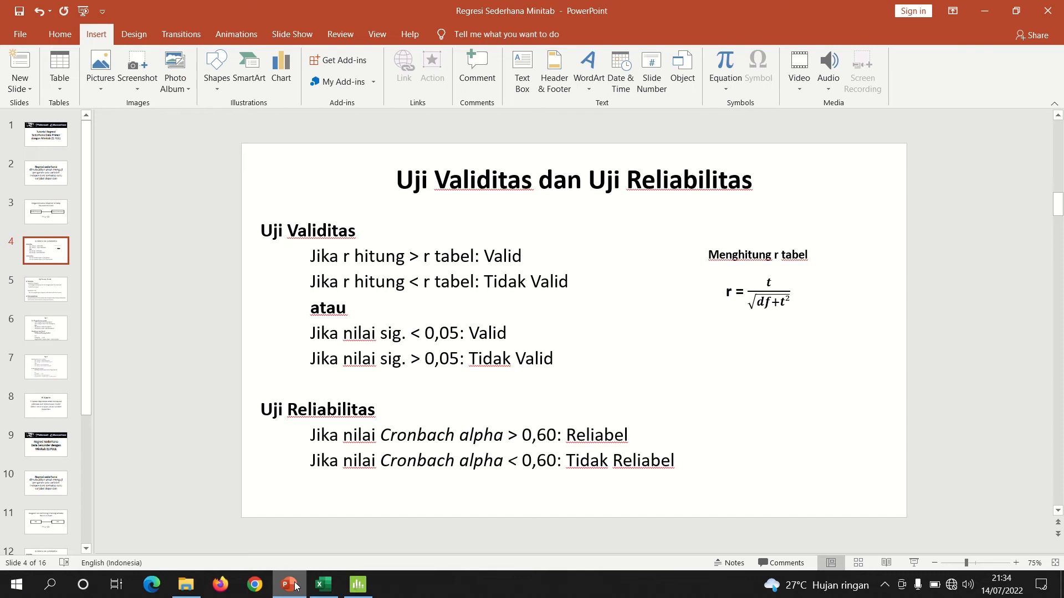
pyautogui.press('pagedown')
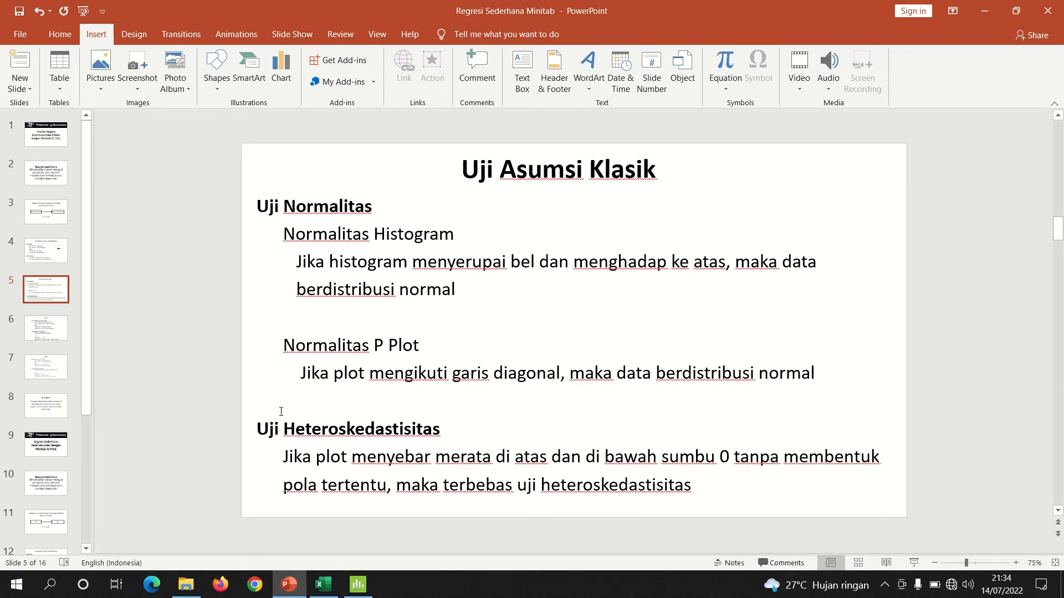
# In Minitab, set up a regression model with Y as the response and X as the continuous predictor
pyautogui.click(358, 584)
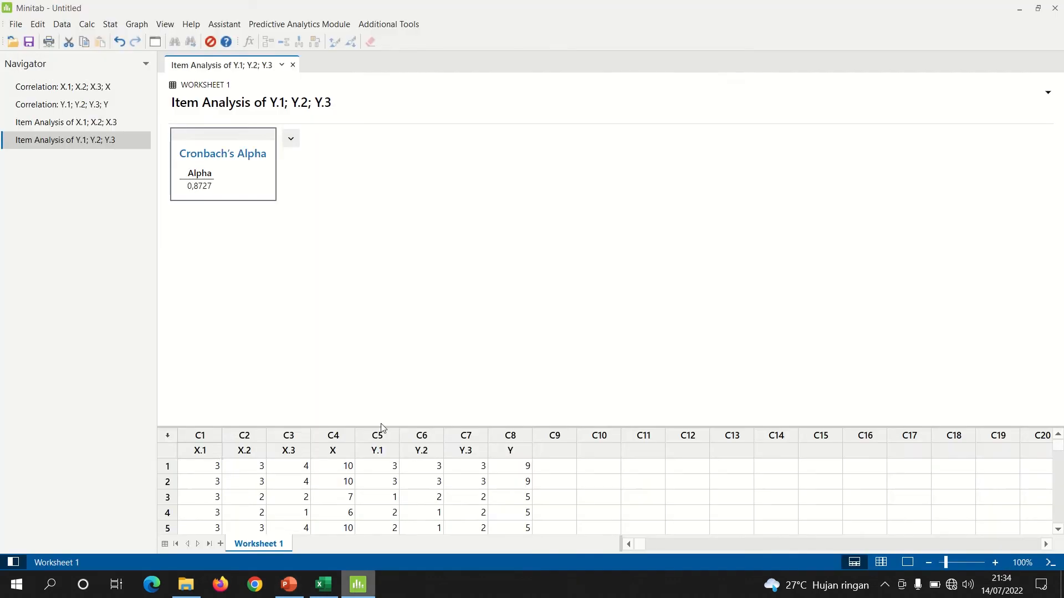
pyautogui.click(110, 24)
pyautogui.moveTo(181, 56)
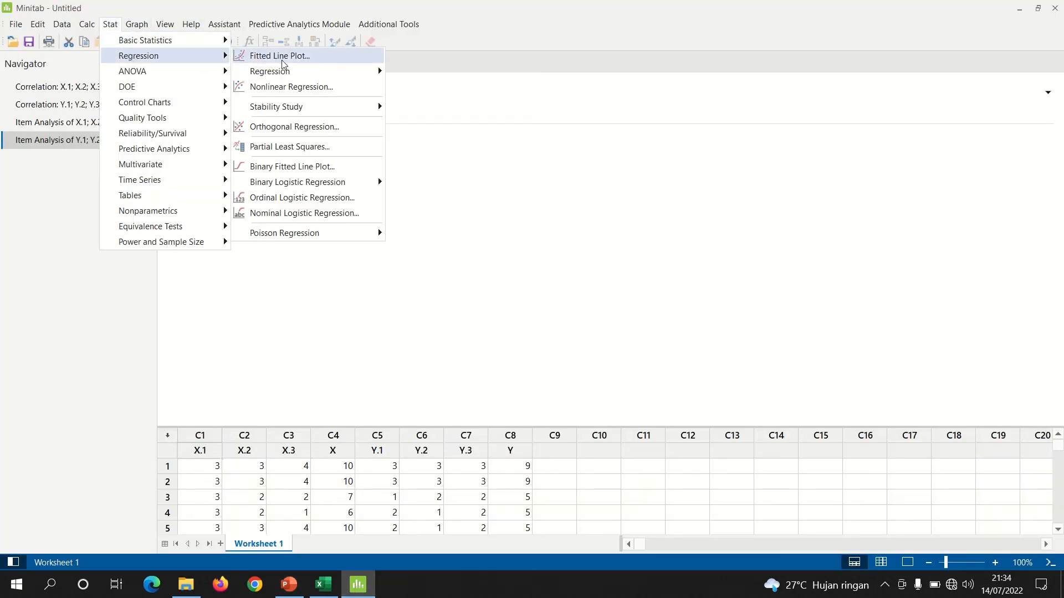
pyautogui.moveTo(313, 71)
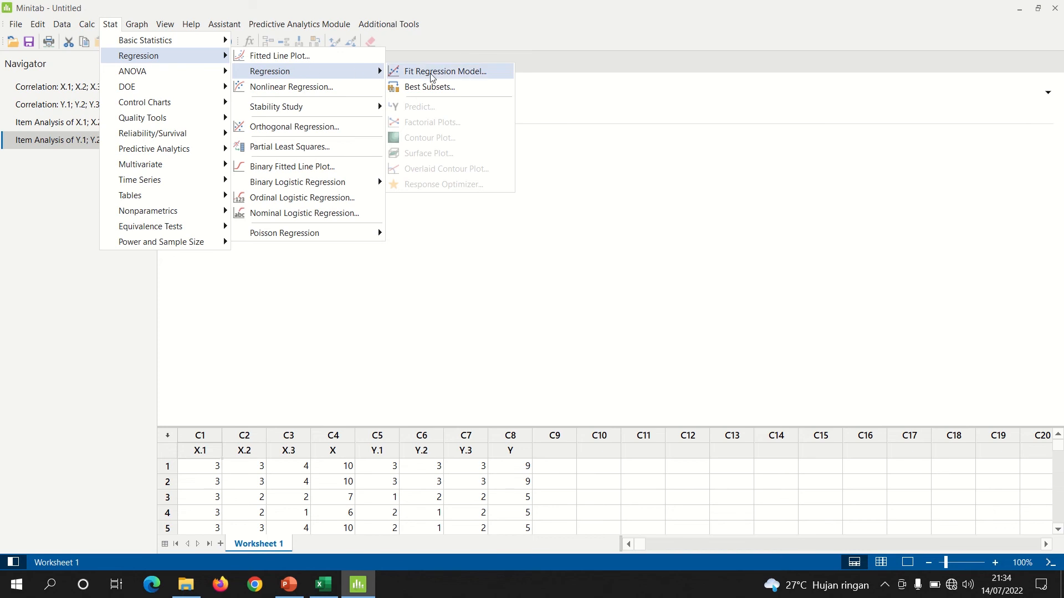
pyautogui.click(465, 76)
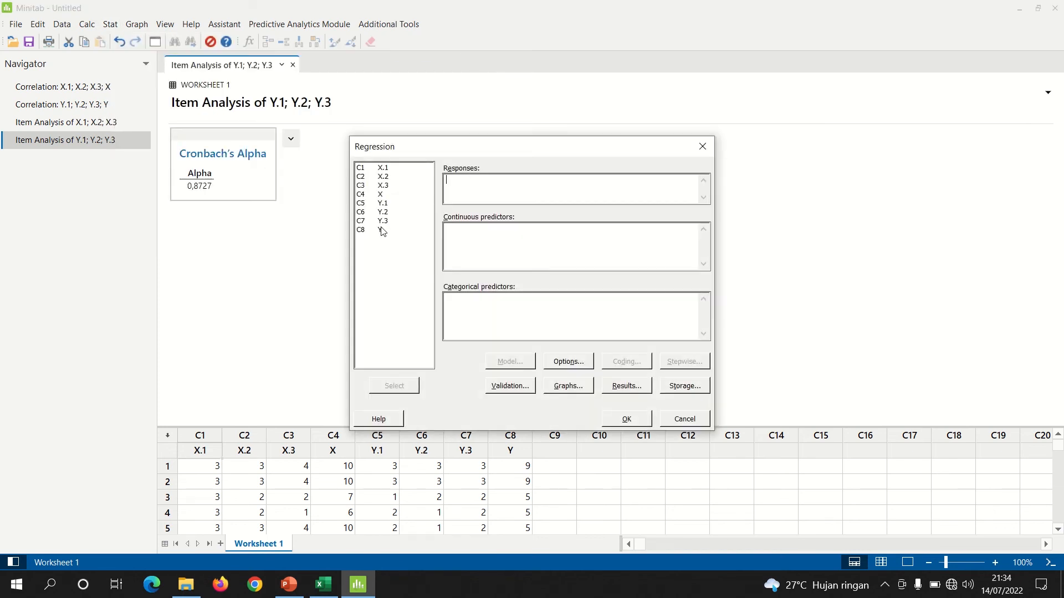
pyautogui.doubleClick(405, 230)
pyautogui.doubleClick(383, 195)
# Include the histogram of residuals, normal probability plot of residuals and residuals versus fits as individual plots for the regression
pyautogui.click(576, 391)
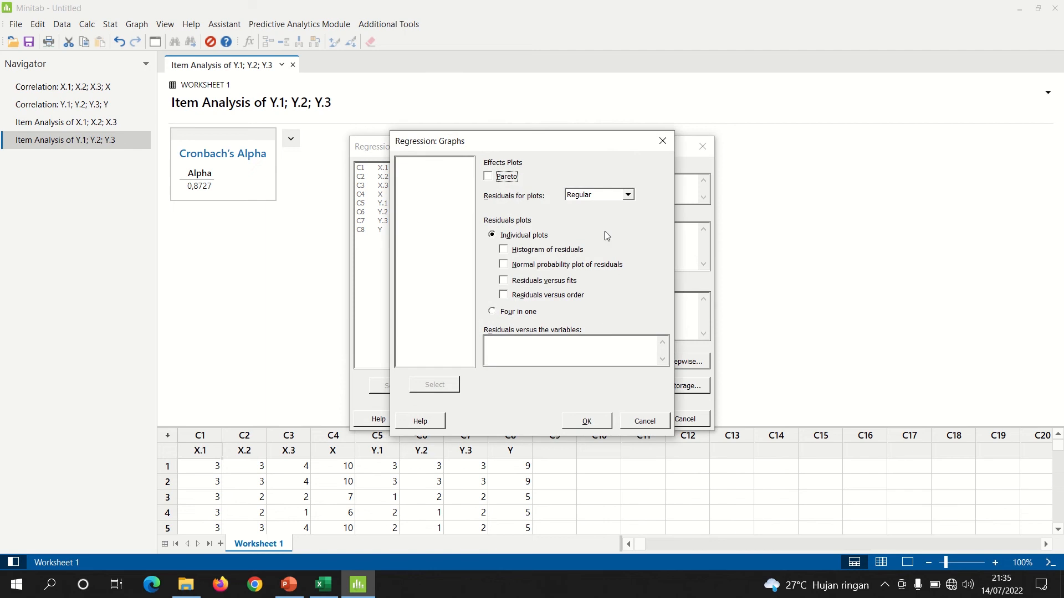
pyautogui.click(503, 250)
pyautogui.click(504, 266)
pyautogui.click(505, 282)
pyautogui.click(596, 425)
# Set the regression results to basic tables and leave out the fits and diagnostics
pyautogui.click(633, 387)
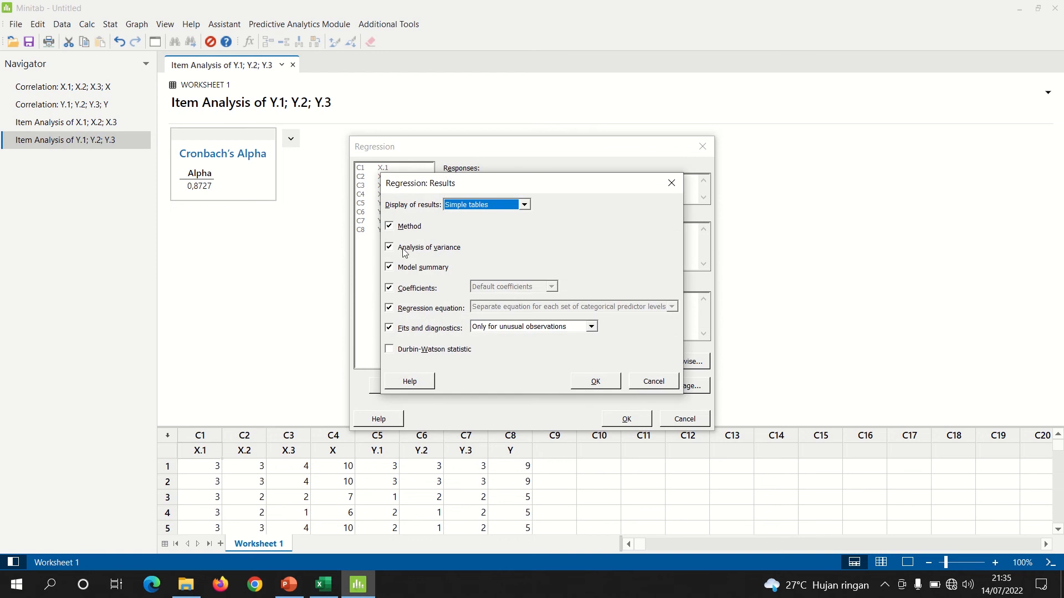
pyautogui.click(402, 328)
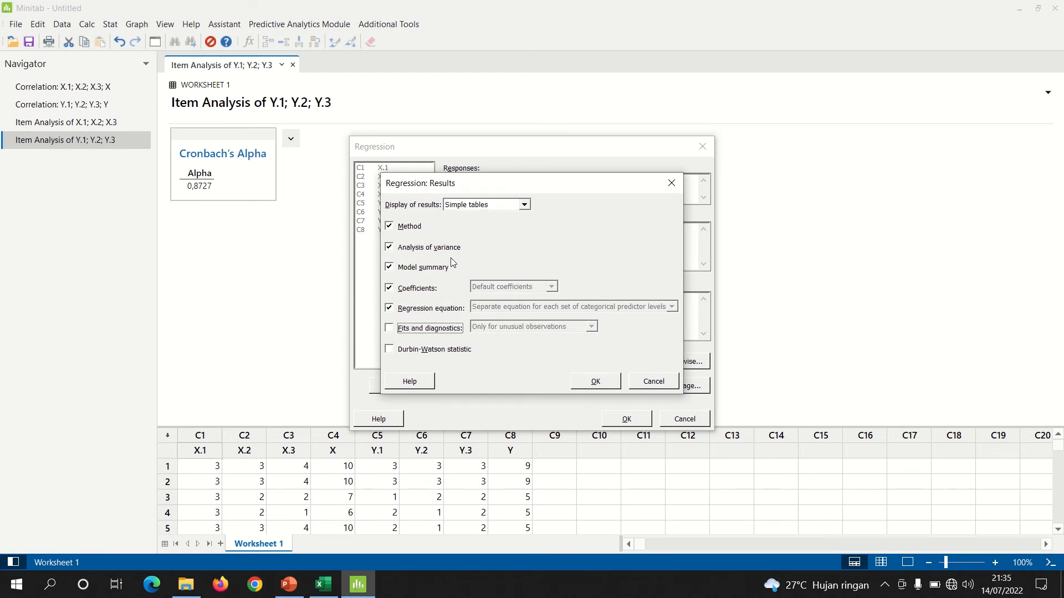
pyautogui.click(524, 206)
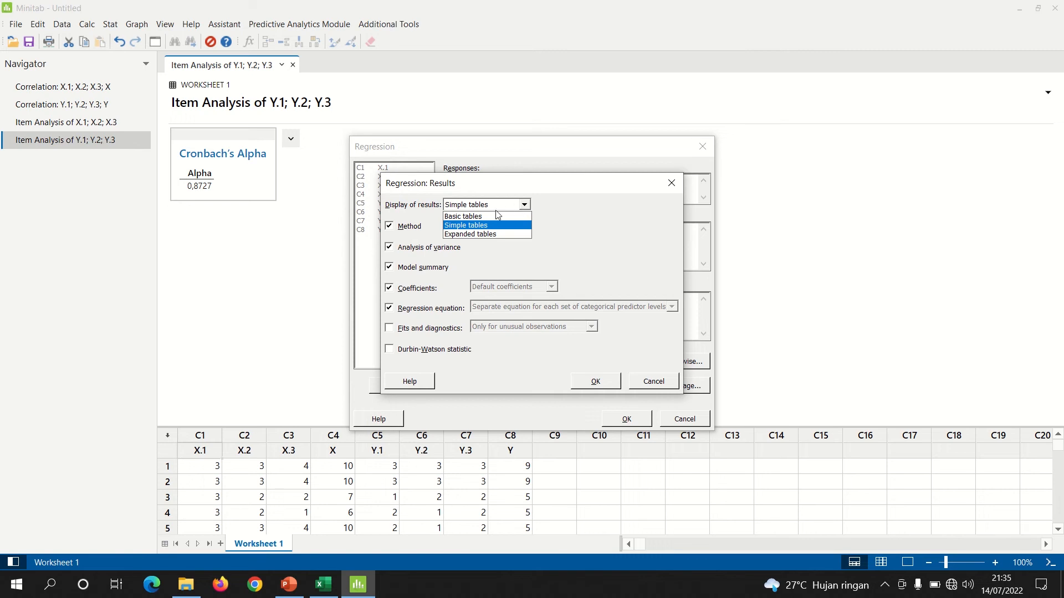
pyautogui.click(474, 217)
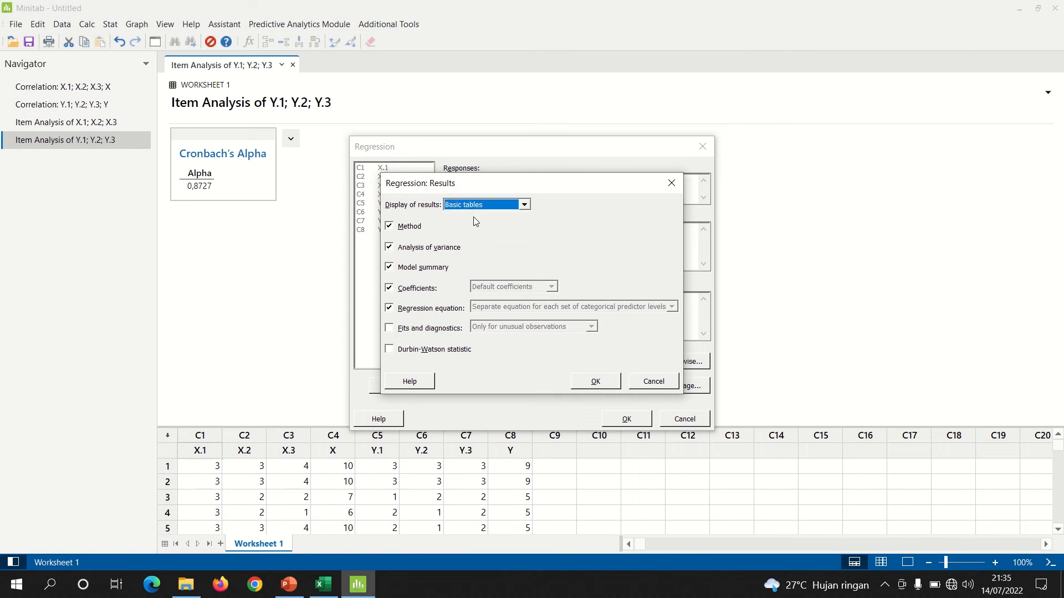
pyautogui.click(609, 384)
# Leave all storage options off and run the regression of Y on X
pyautogui.click(684, 388)
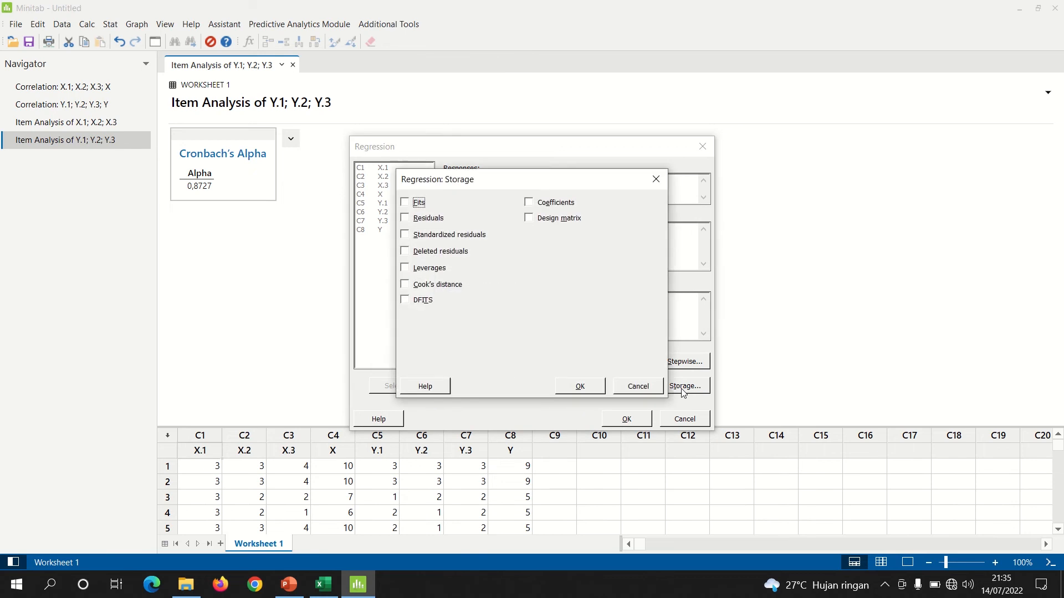
pyautogui.click(655, 180)
pyautogui.click(628, 425)
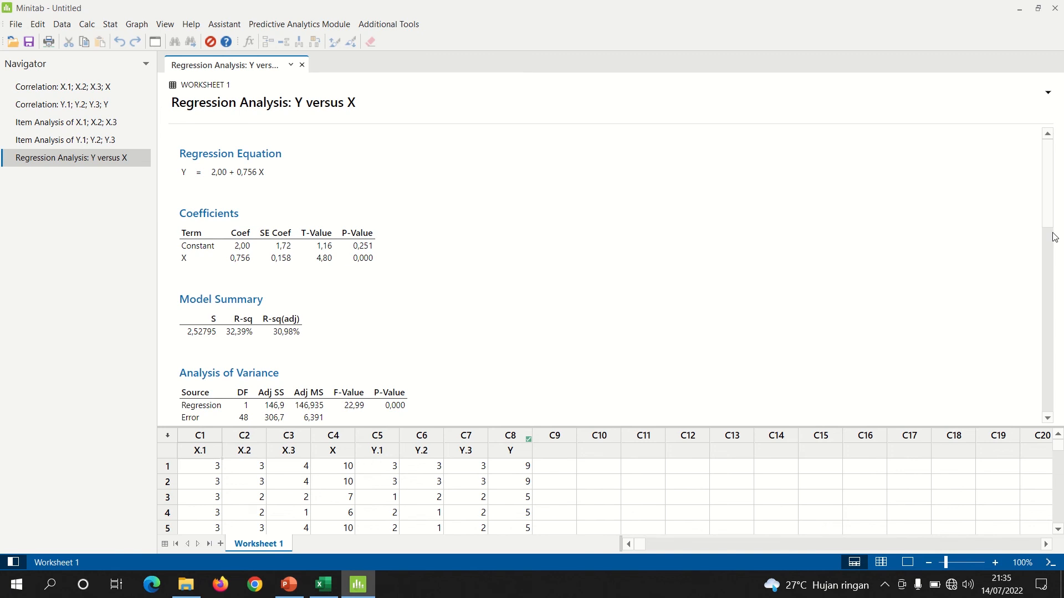
# Examine the normal probability plot of residuals and read the Normalitas P Plot criterion on the Uji Asumsi Klasik slide in PowerPoint
pyautogui.moveTo(1051, 223); pyautogui.dragTo(1052, 323)
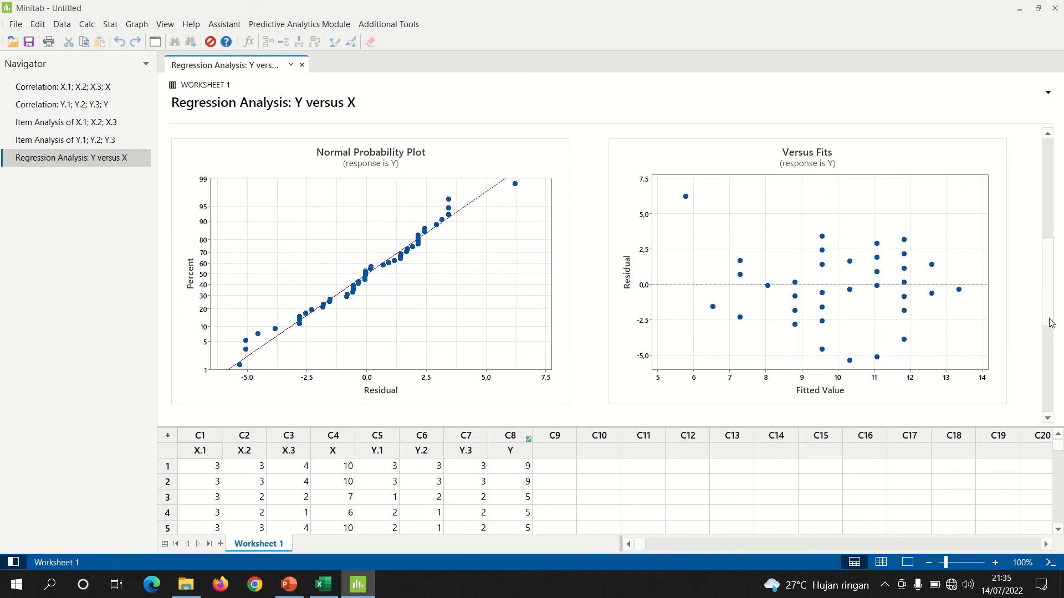
pyautogui.click(504, 297)
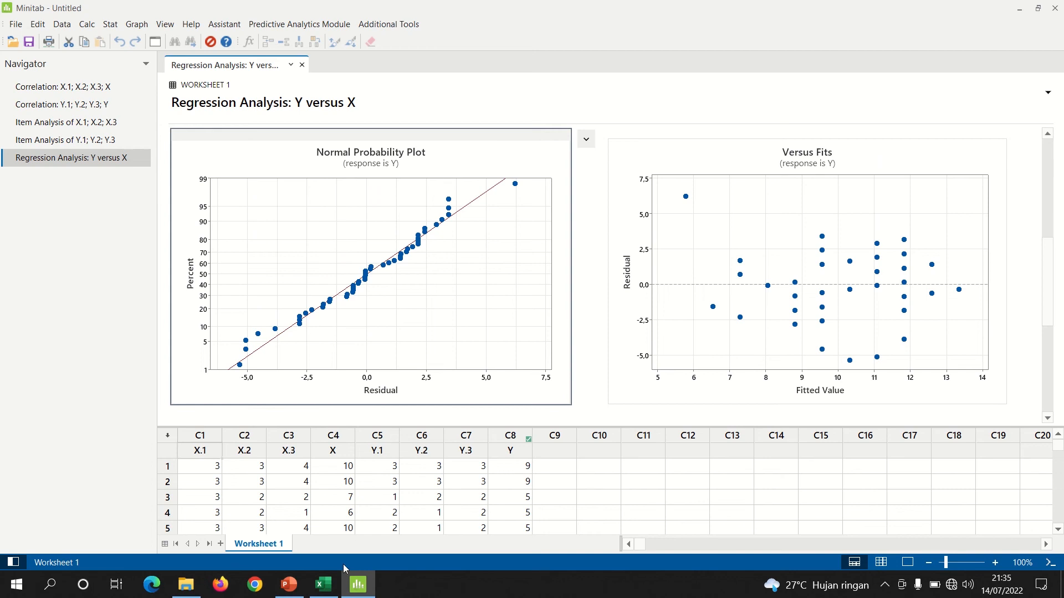
pyautogui.click(288, 585)
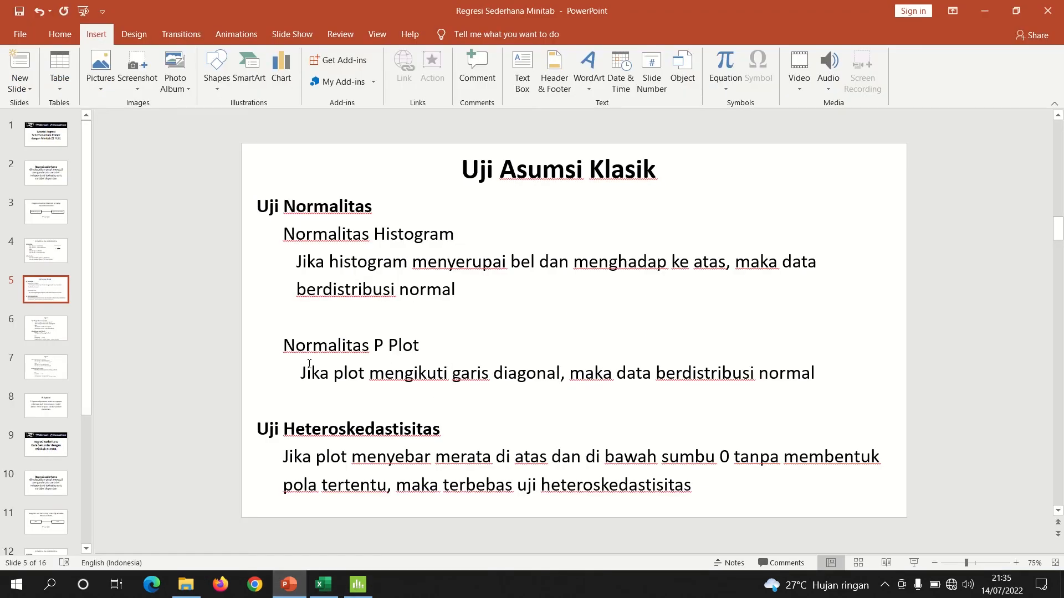
pyautogui.moveTo(284, 347); pyautogui.dragTo(421, 346)
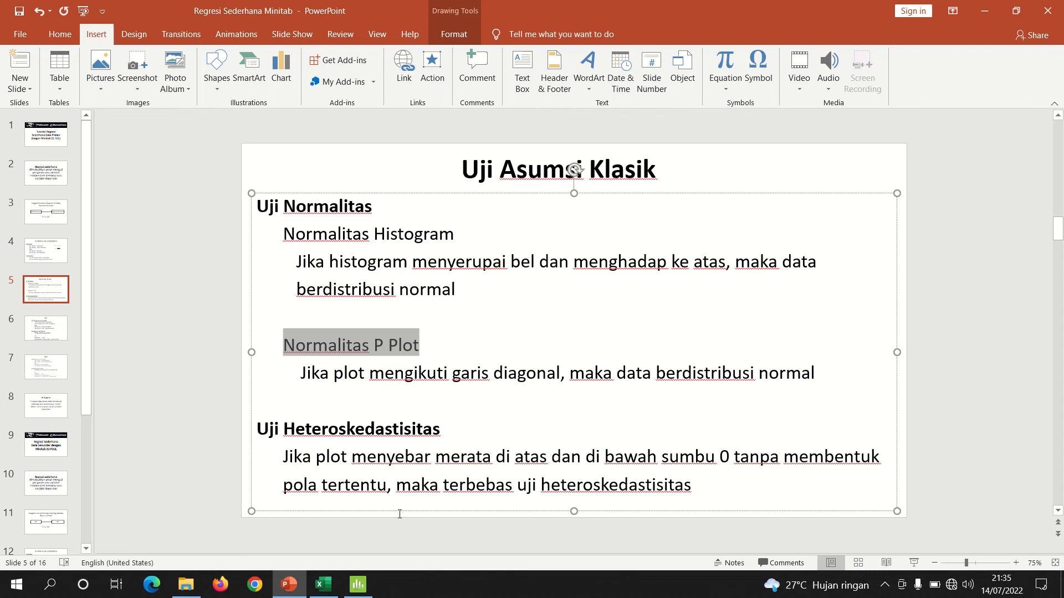
# Examine the residual histogram in Minitab and read the Normalitas Histogram criterion on the PowerPoint slide
pyautogui.click(358, 585)
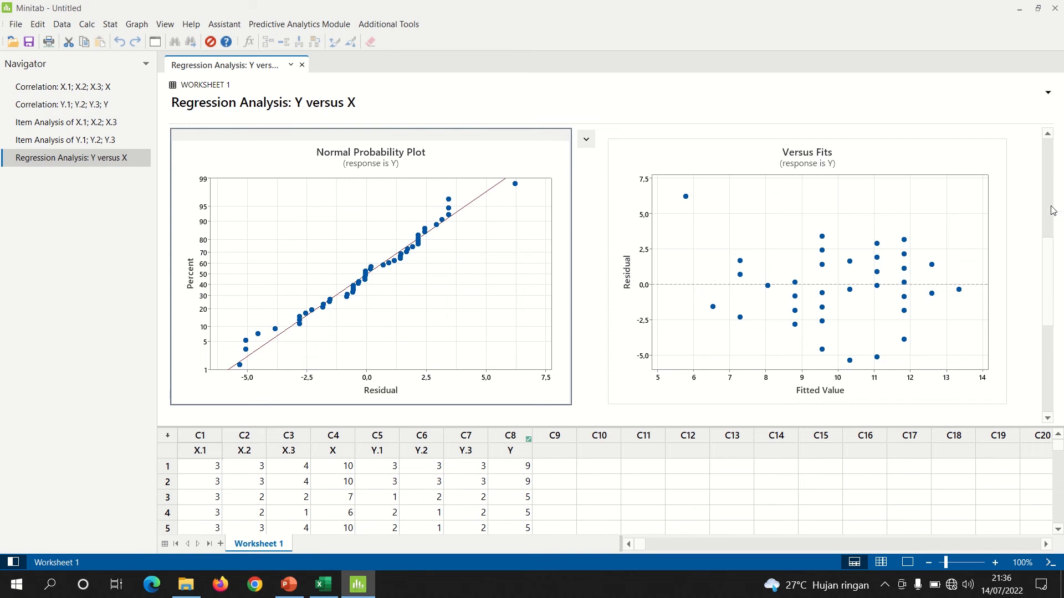
pyautogui.moveTo(1052, 210); pyautogui.dragTo(1054, 363)
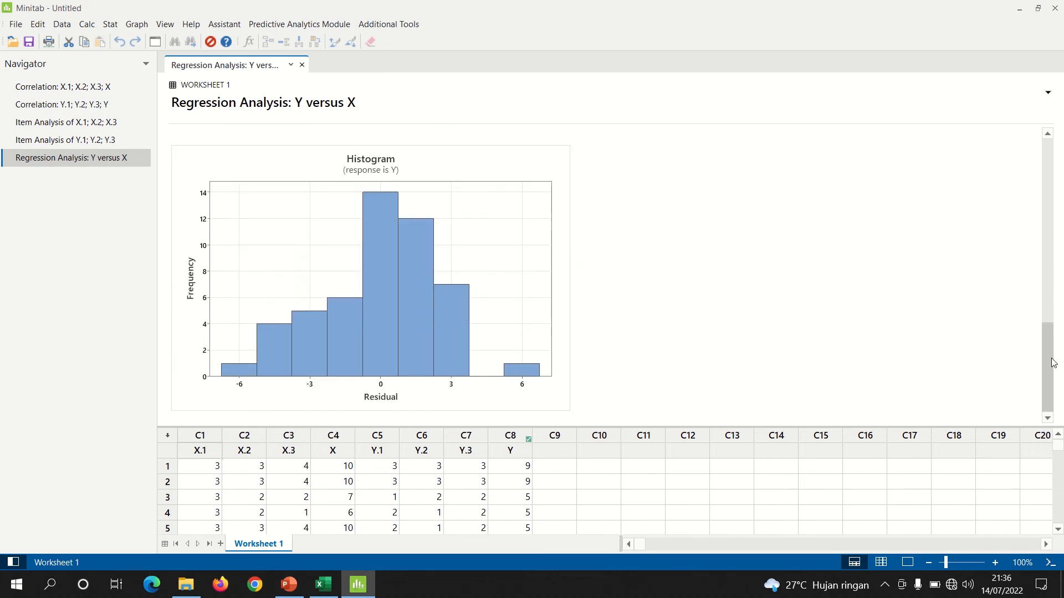
pyautogui.click(299, 587)
pyautogui.moveTo(457, 246); pyautogui.dragTo(283, 238)
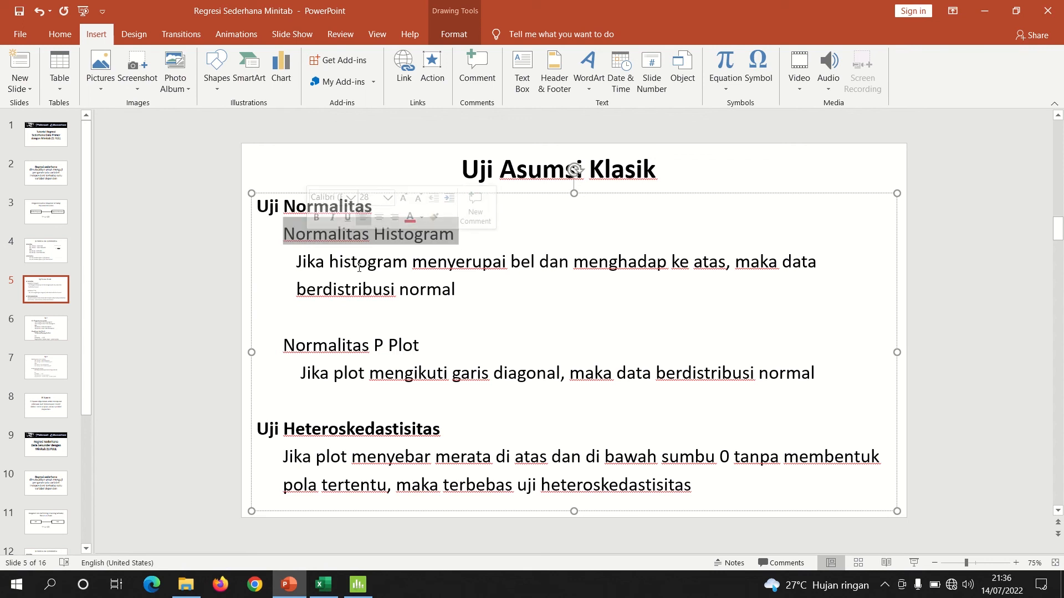
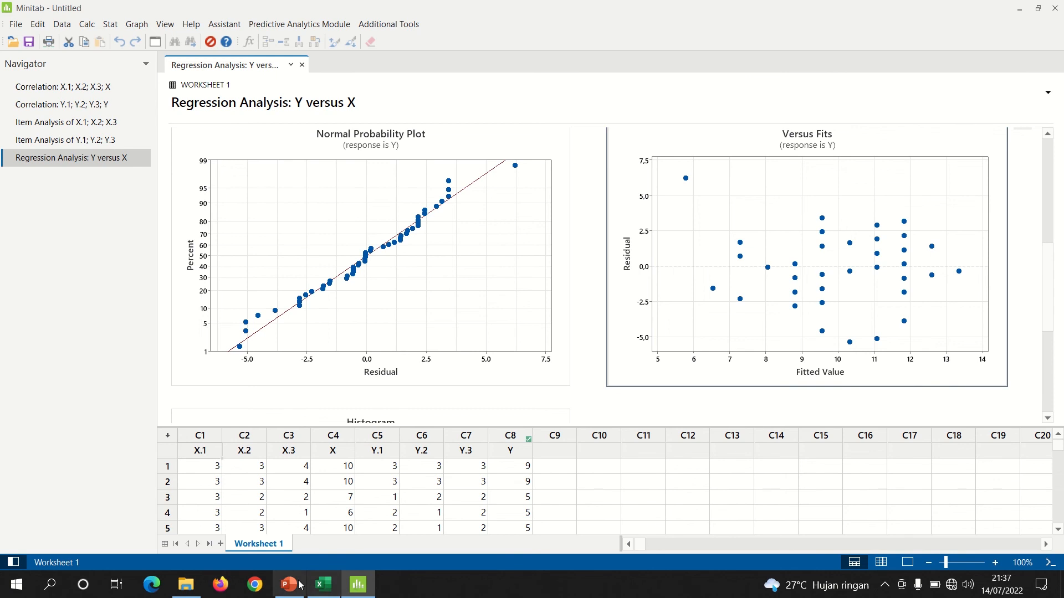
# Read the Uji t criteria slide in PowerPoint and examine the T-Value and P-Value of X in Minitab's regression coefficients
pyautogui.click(288, 584)
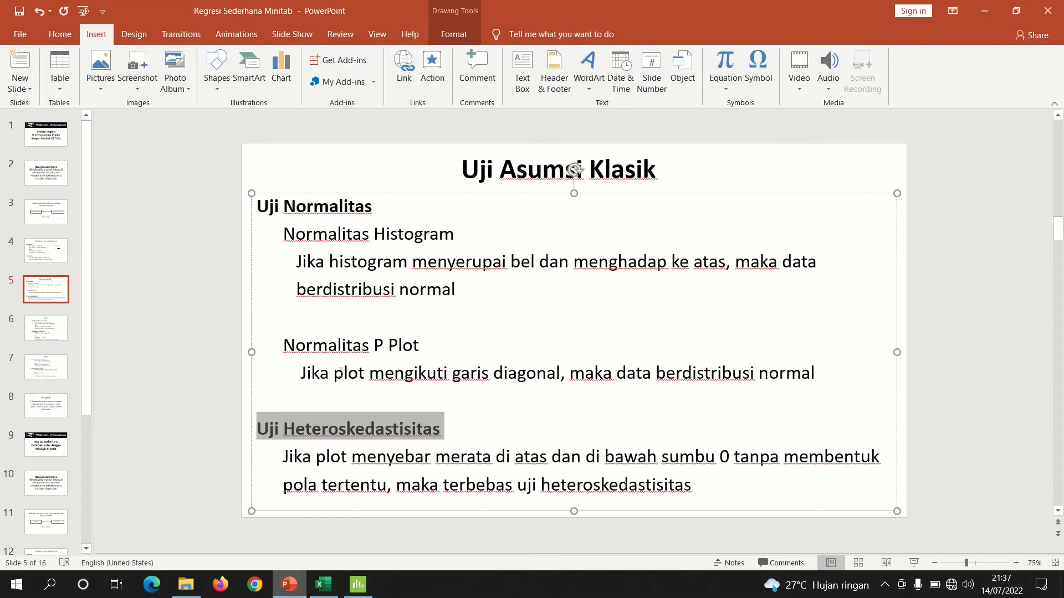
pyautogui.click(45, 333)
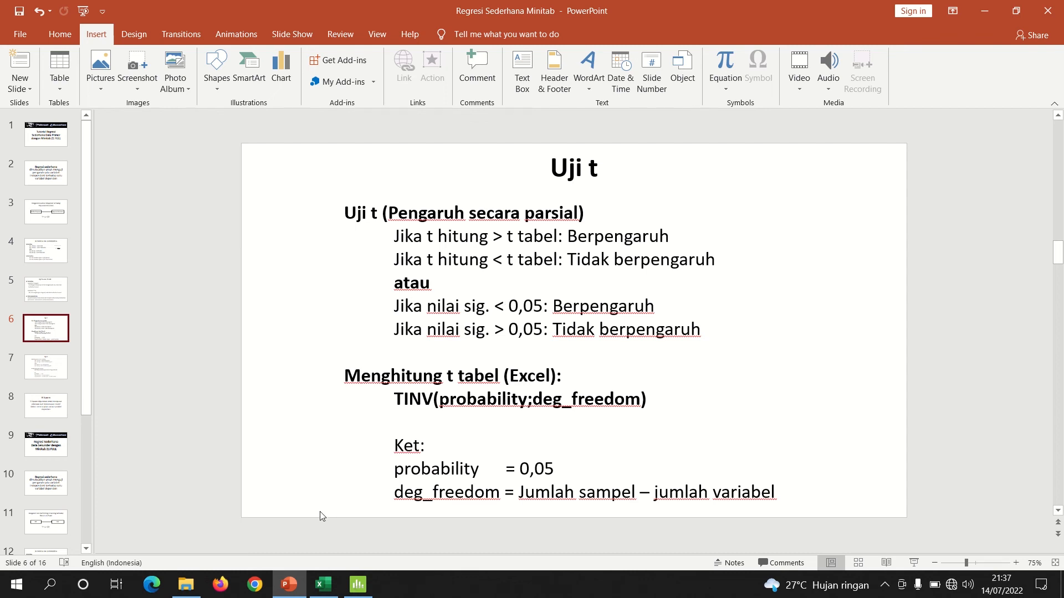
pyautogui.click(358, 585)
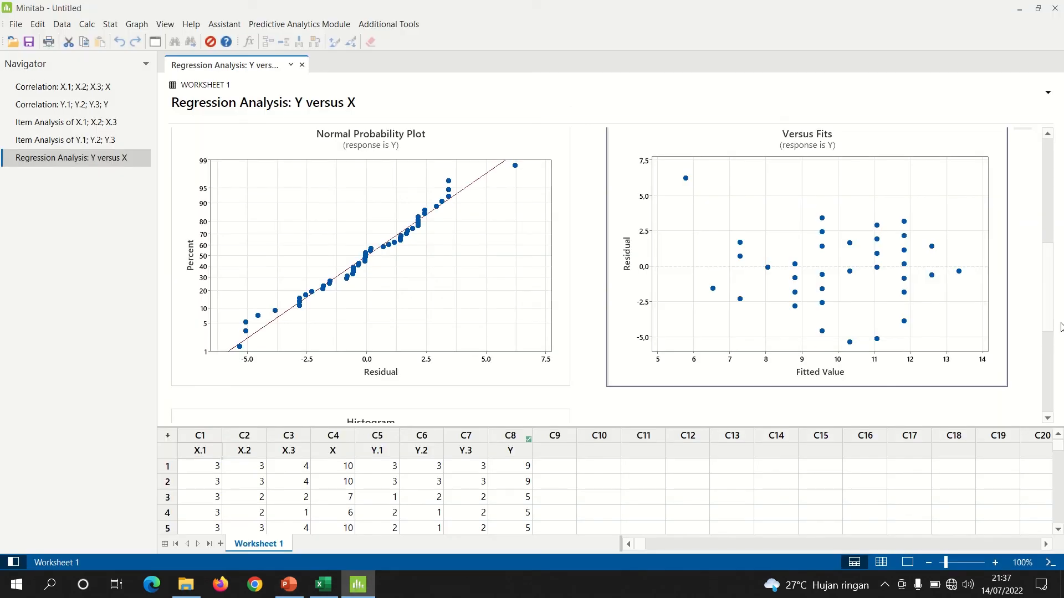
pyautogui.moveTo(1049, 272); pyautogui.dragTo(1051, 167)
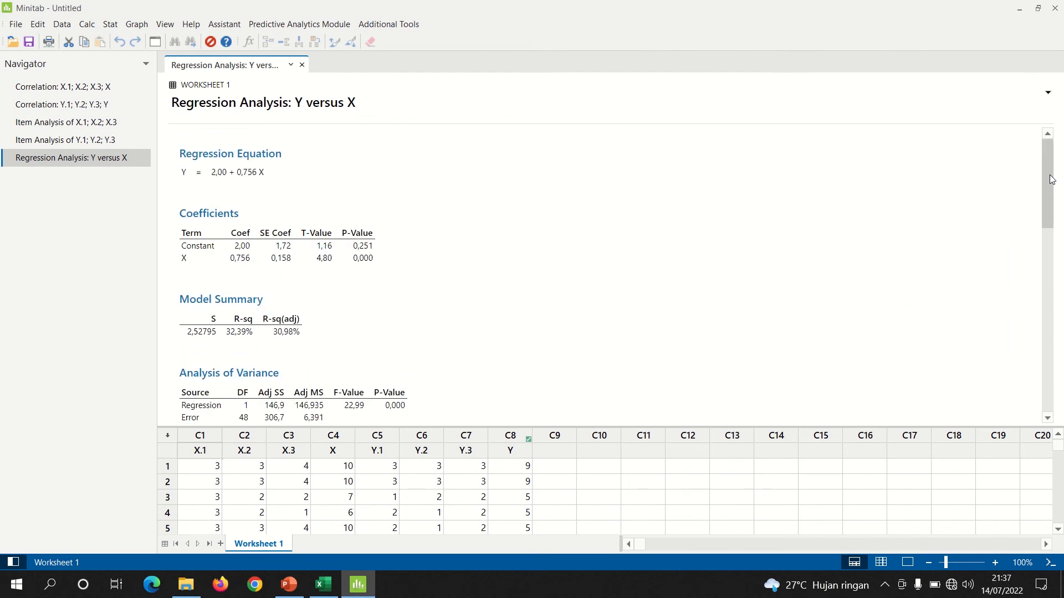
pyautogui.click(281, 244)
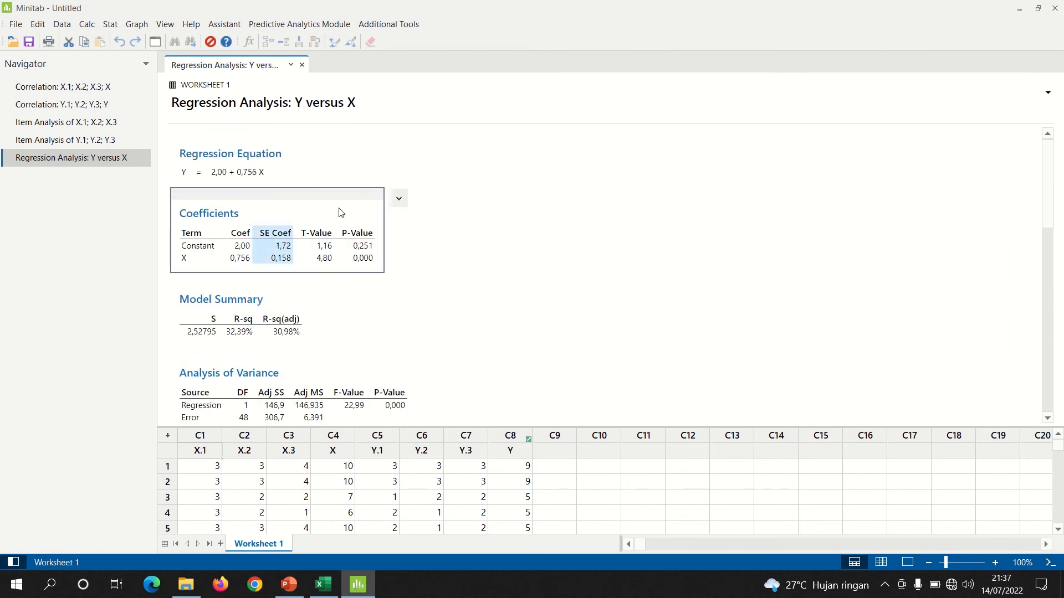
pyautogui.click(360, 259)
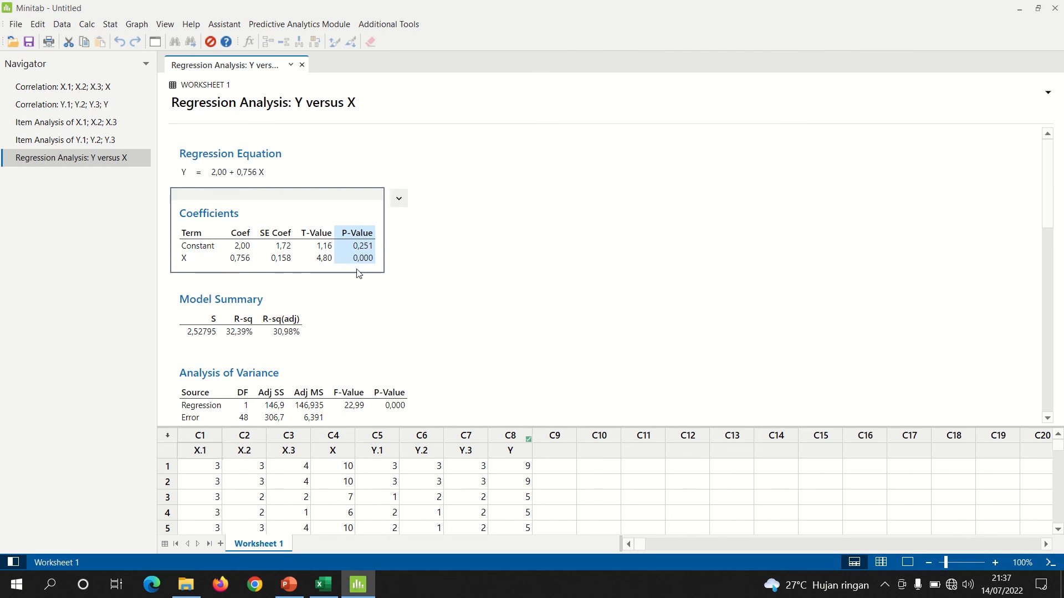
pyautogui.keyDown('ctrl'); pyautogui.click(217, 259); pyautogui.keyUp('ctrl')
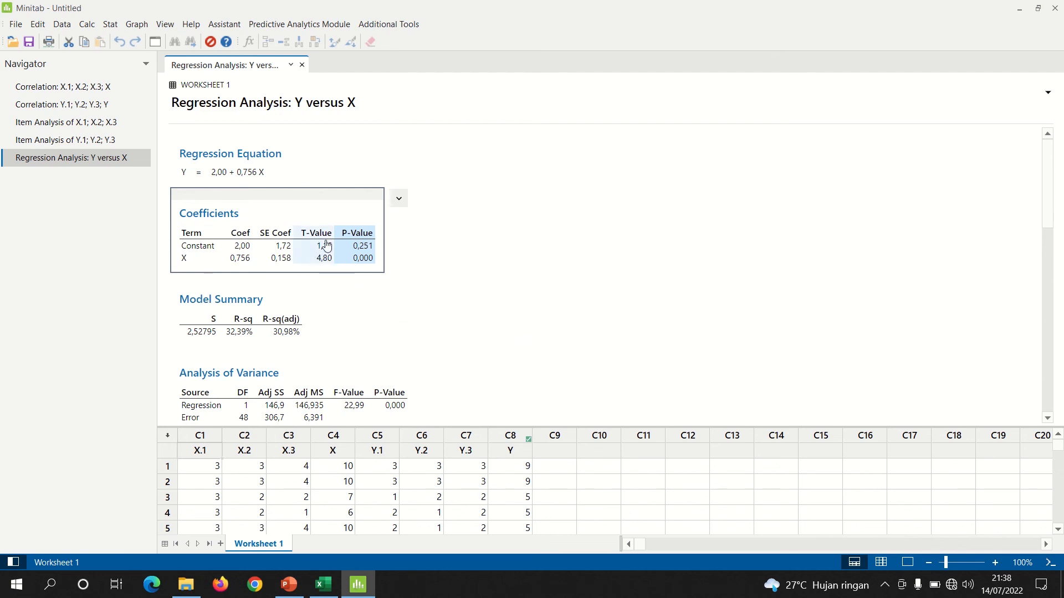
# Switch to PowerPoint and review the TINV formula for the t table on the Uji t slide
pyautogui.click(288, 584)
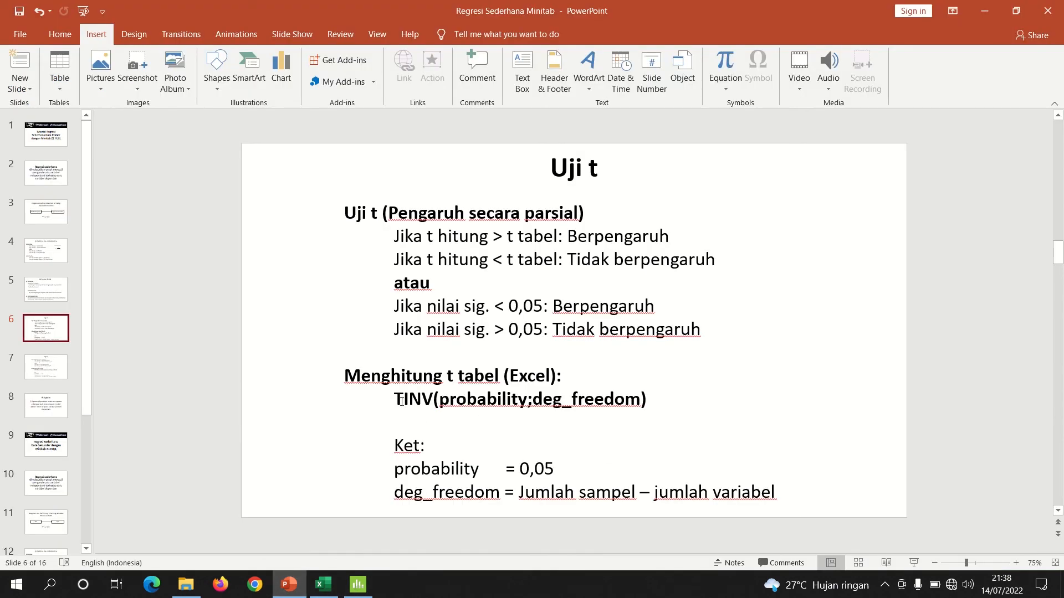
pyautogui.moveTo(401, 401); pyautogui.dragTo(600, 401)
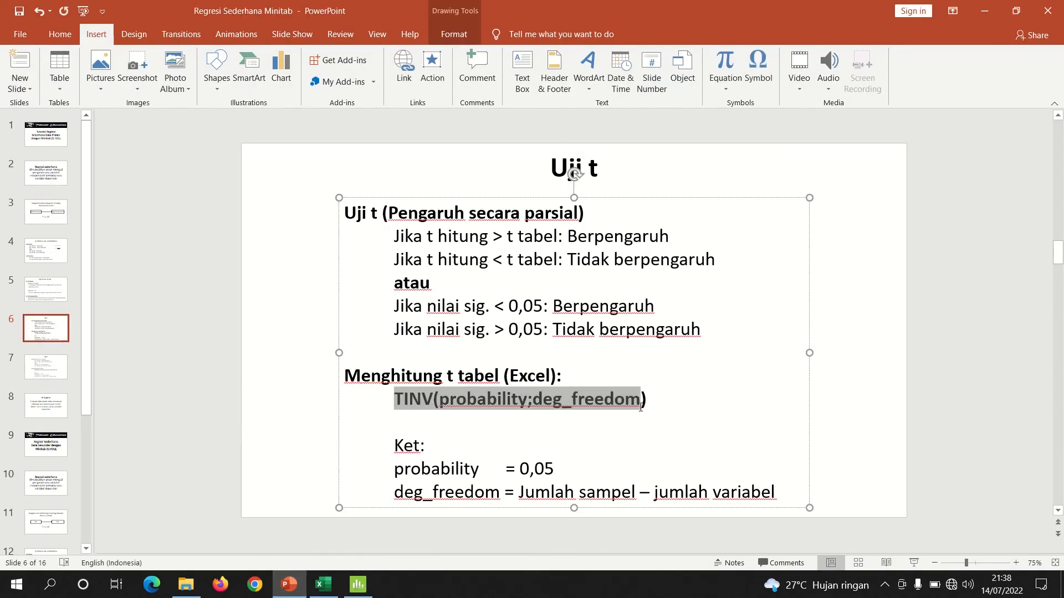
pyautogui.click(836, 429)
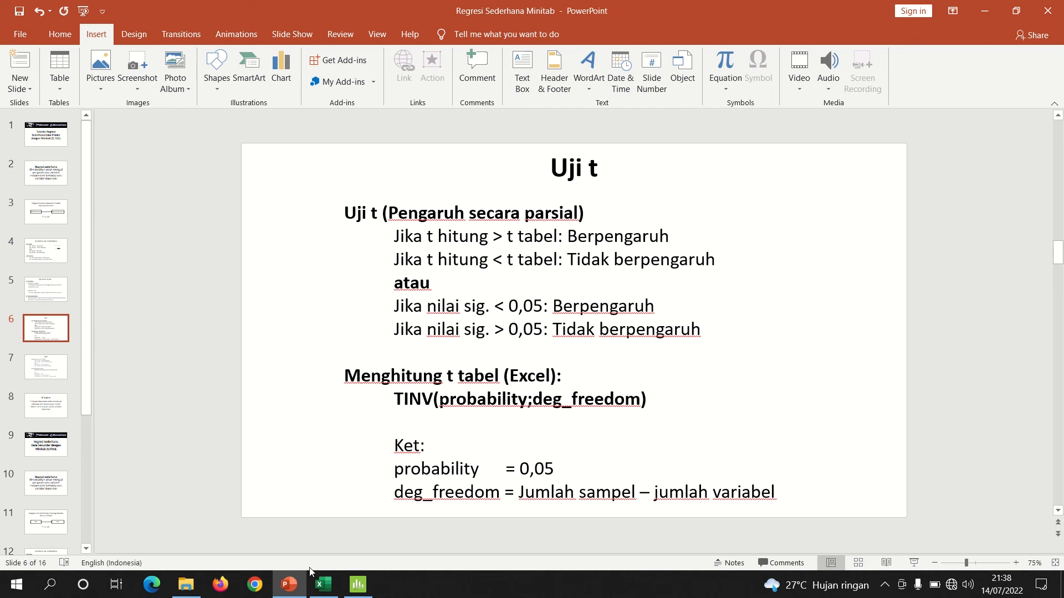
# In Excel, calculate the t table value in cell O12 of the Primer sheet with =TINV(0,05;48)
pyautogui.click(323, 585)
pyautogui.click(555, 318)
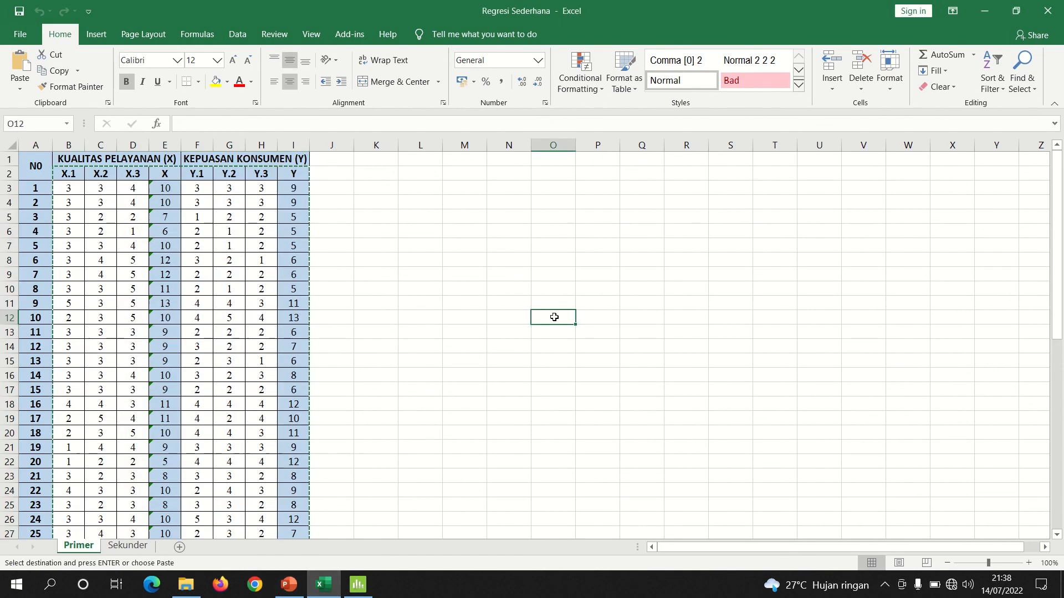
pyautogui.write('=tin')
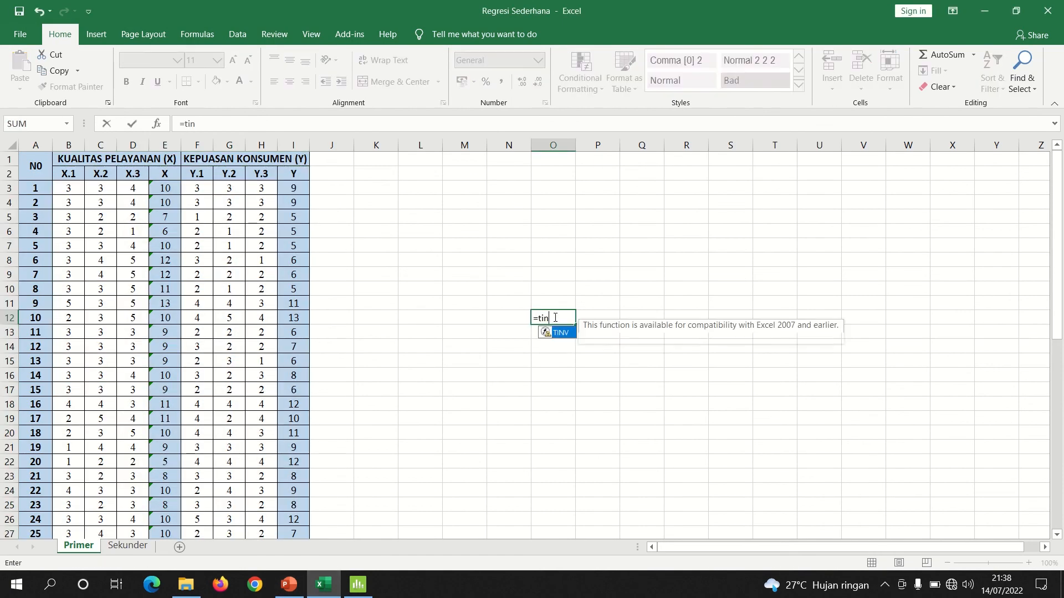
pyautogui.write('v(')
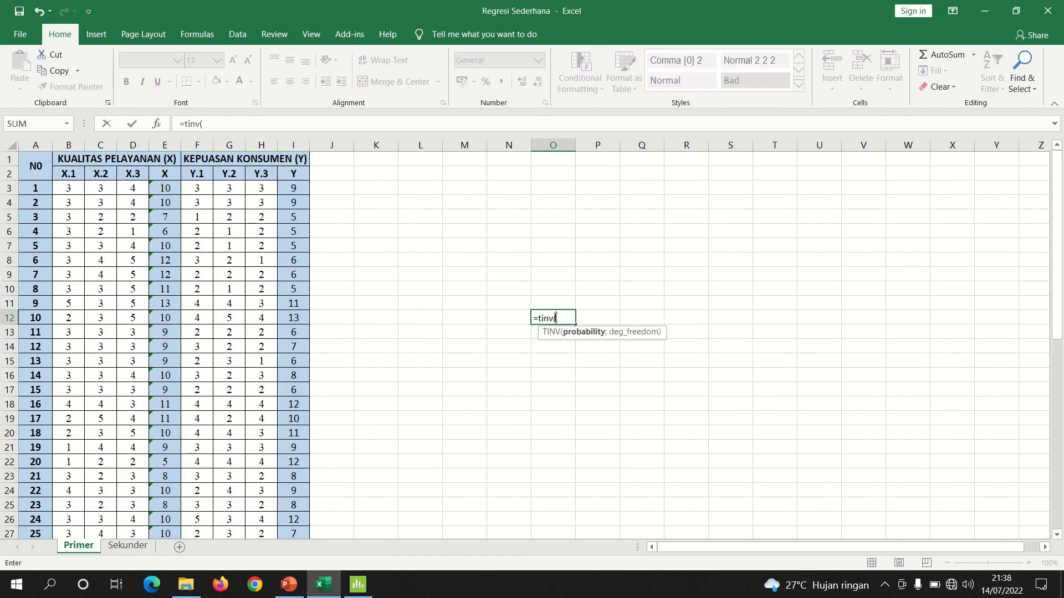
pyautogui.write('0,05;')
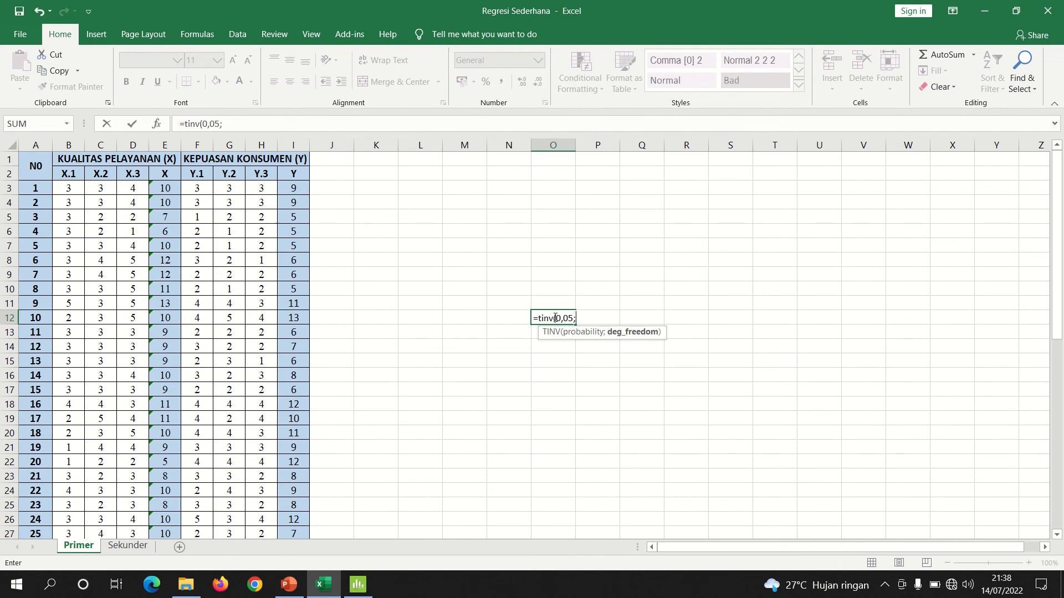
pyautogui.write('48)')
pyautogui.press('Return')
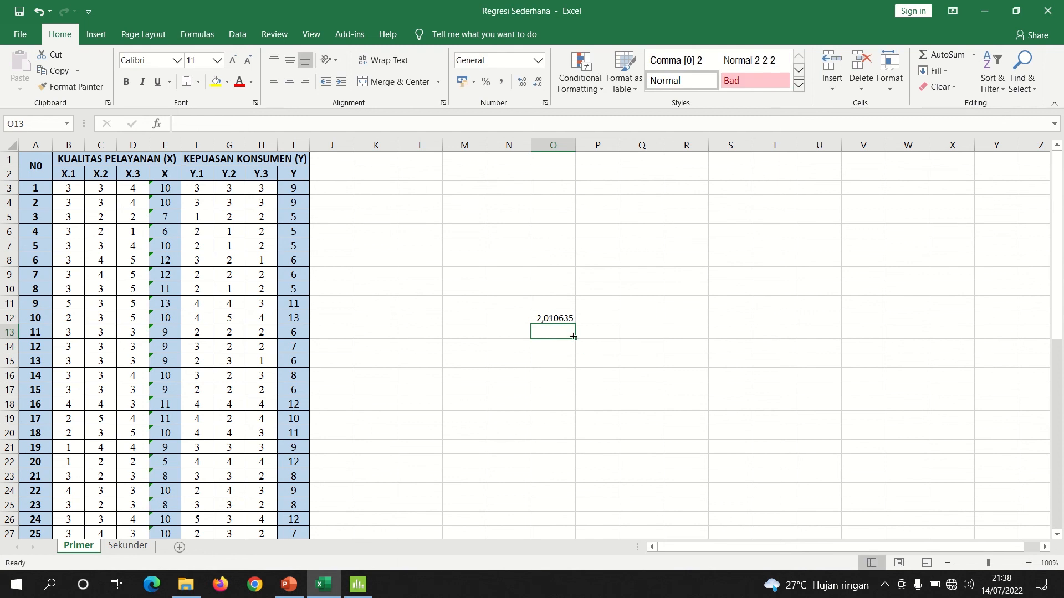
# Compare the t table value in Excel cell O12 with the T-Value of X in Minitab's coefficients table
pyautogui.click(560, 318)
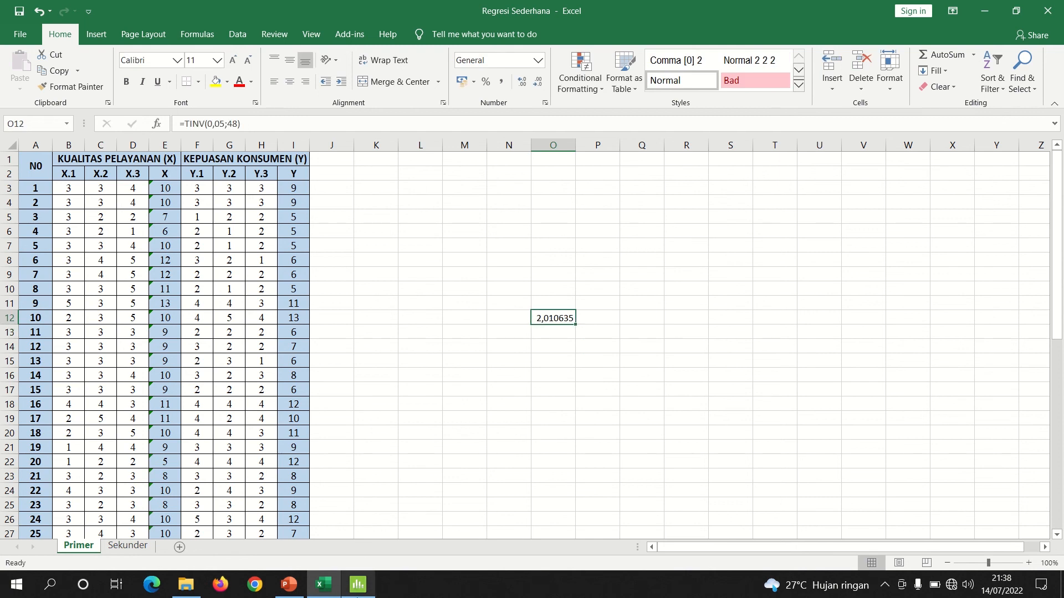
pyautogui.click(358, 585)
pyautogui.keyDown('shift'); pyautogui.click(325, 258); pyautogui.keyUp('shift')
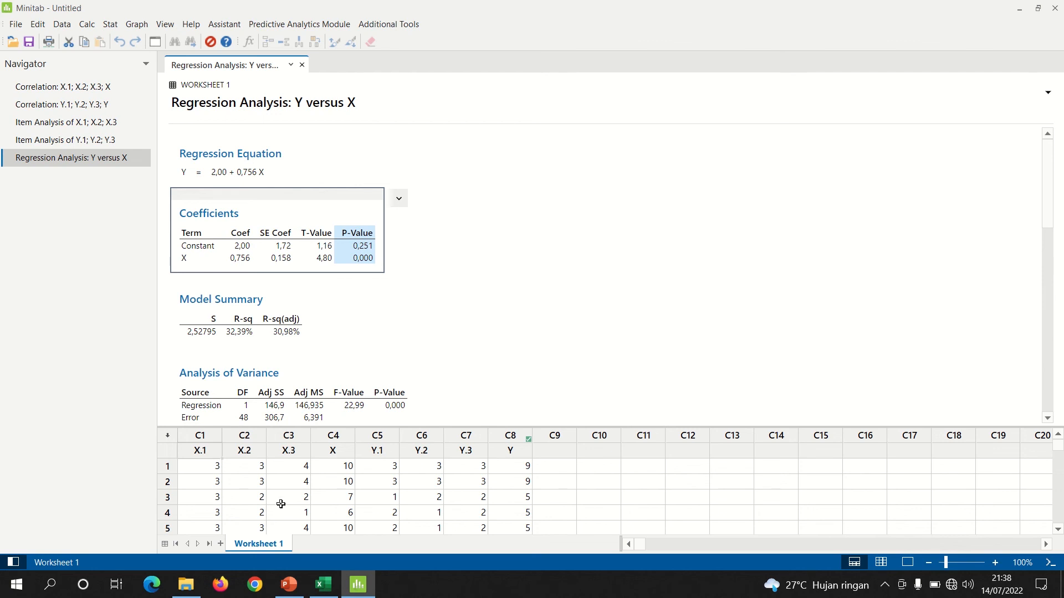
# Read the Uji F criteria slide in PowerPoint and examine the F-Value and P-Value in Minitab's Analysis of Variance table
pyautogui.click(288, 592)
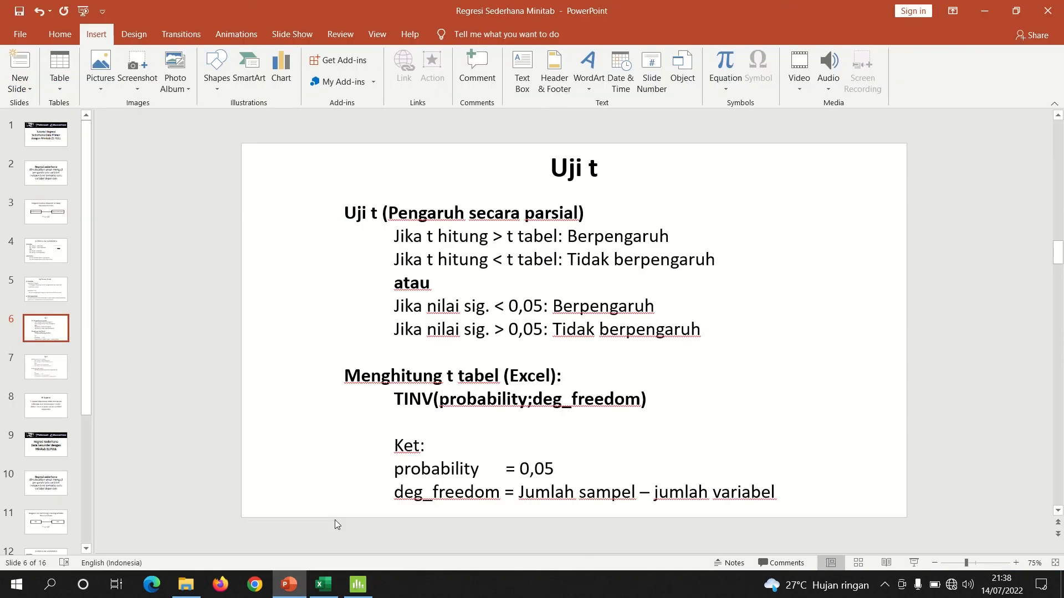
pyautogui.click(49, 374)
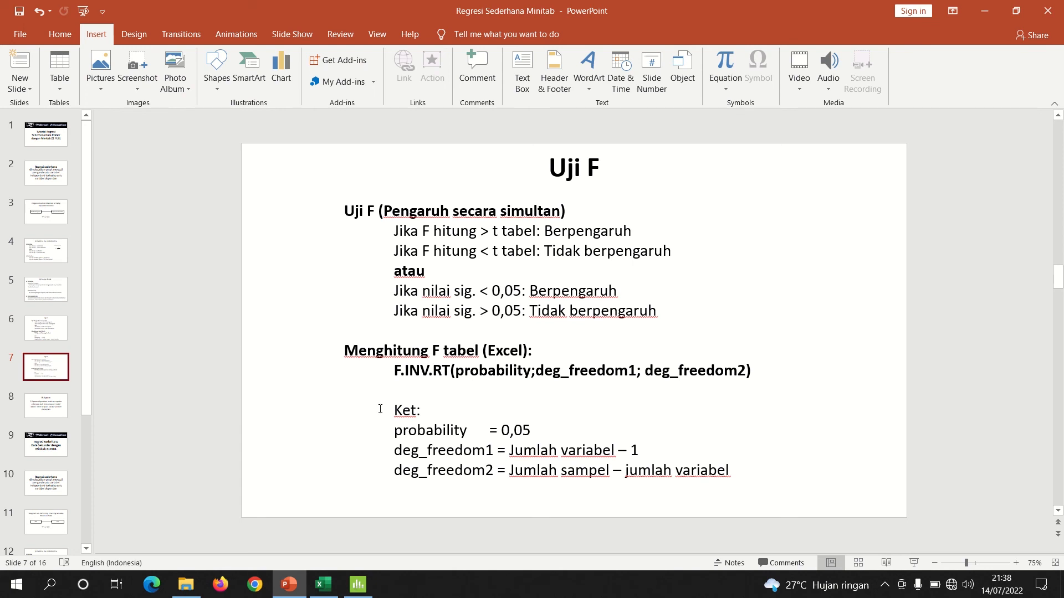
pyautogui.click(355, 585)
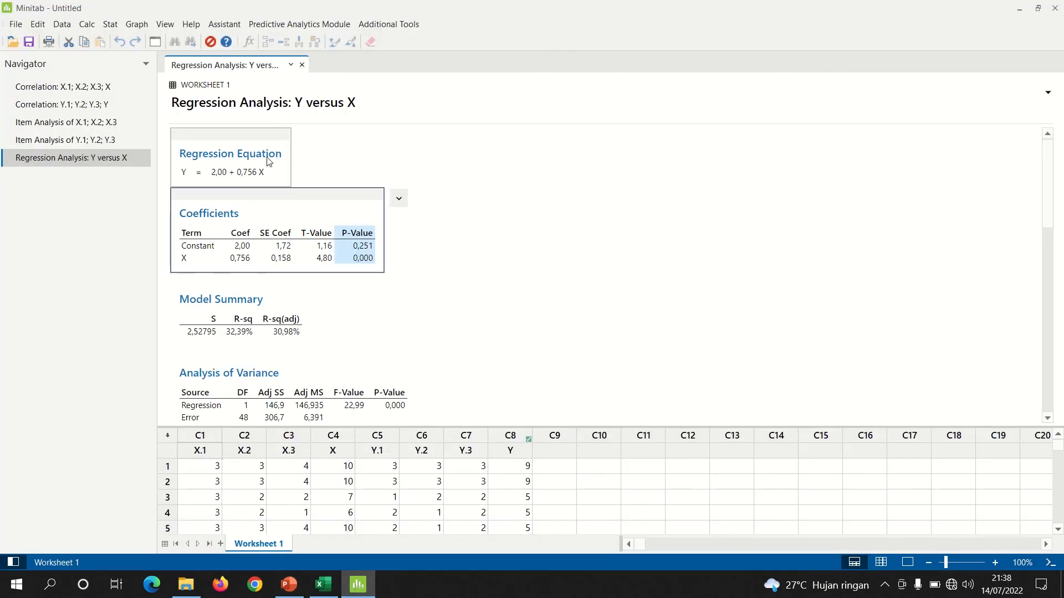
pyautogui.click(281, 145)
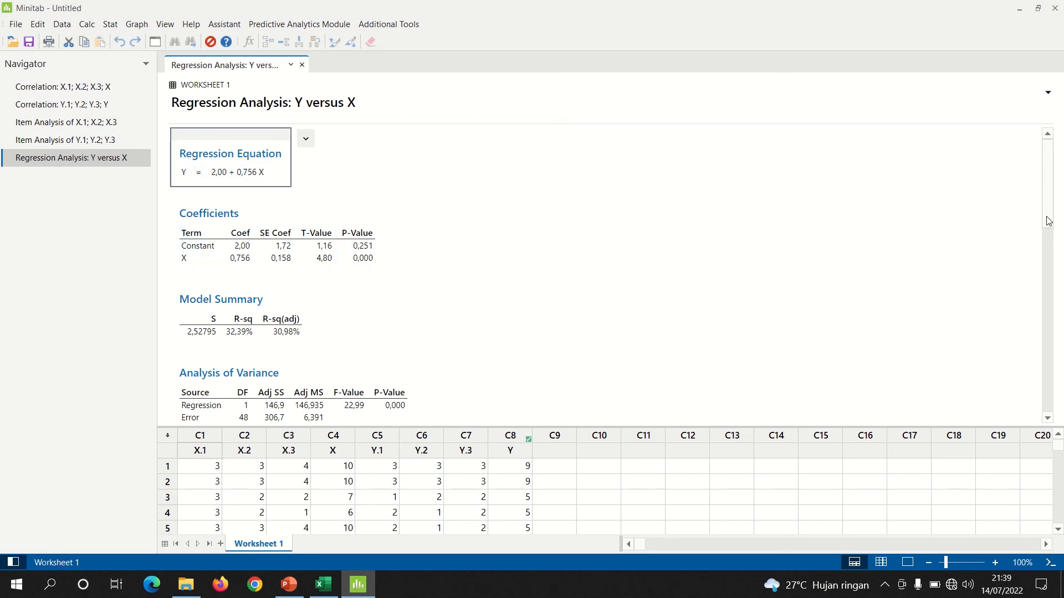
pyautogui.moveTo(1049, 221); pyautogui.dragTo(1048, 247)
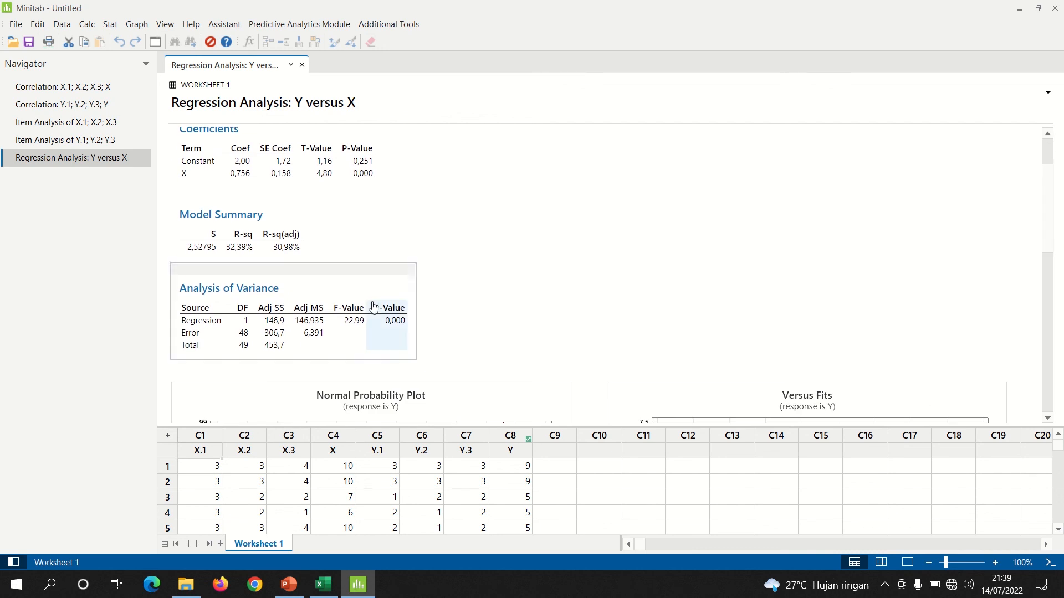
pyautogui.click(355, 311)
pyautogui.click(391, 311)
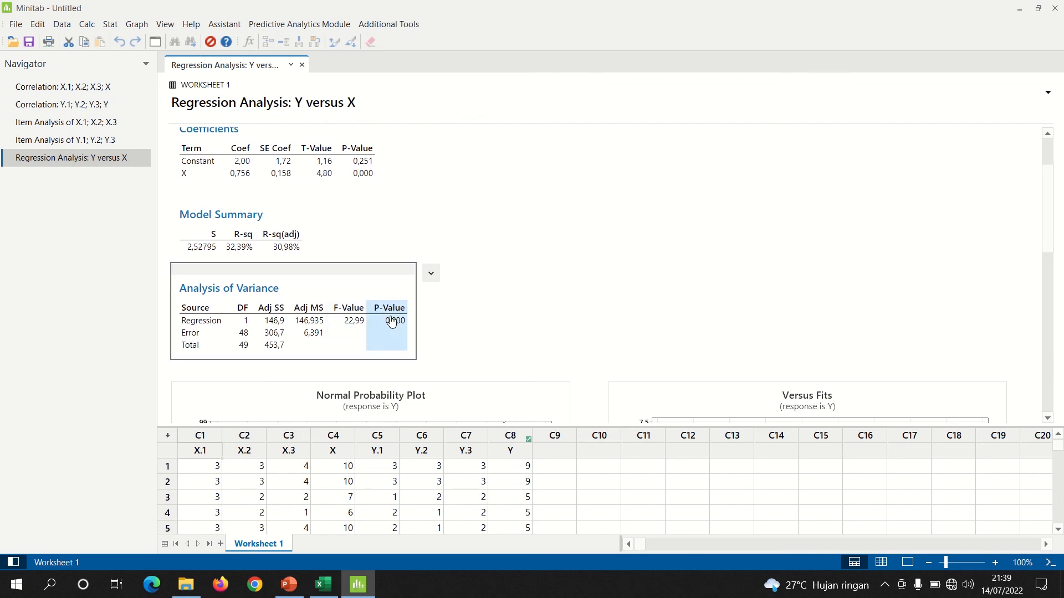
pyautogui.click(358, 325)
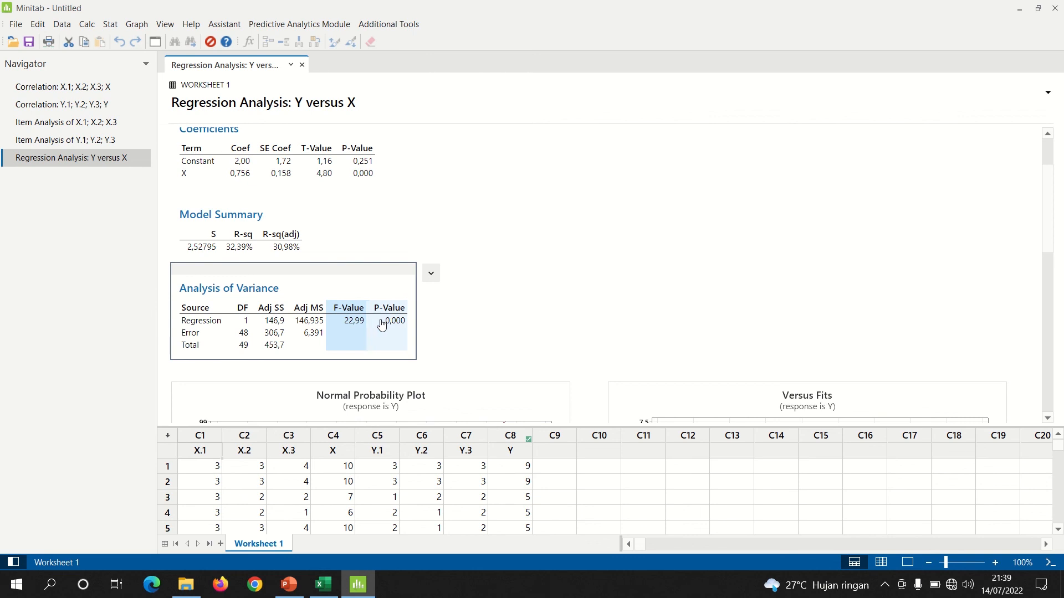
pyautogui.click(382, 325)
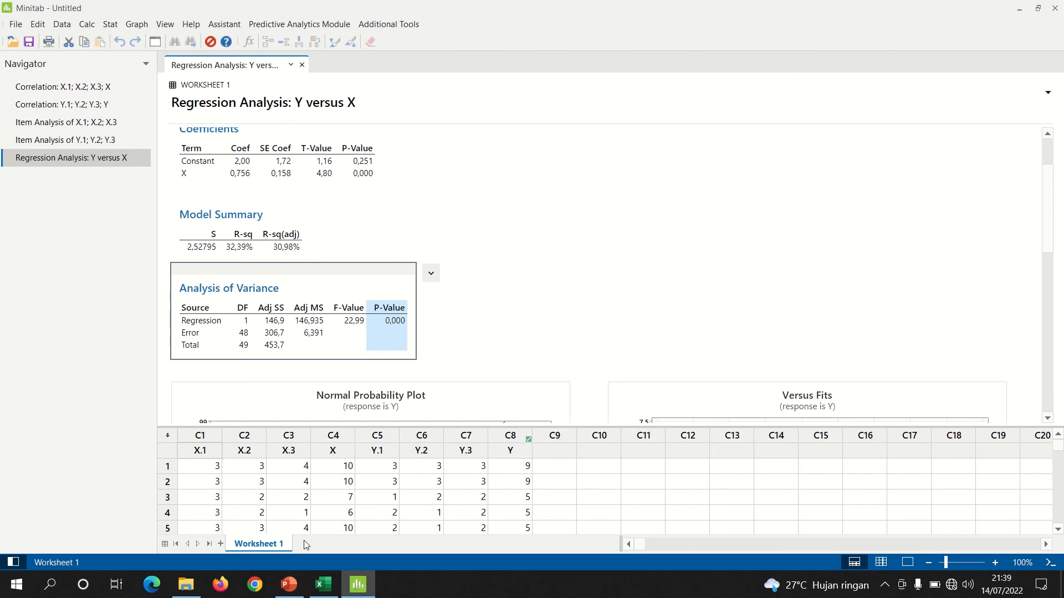
# Switch to PowerPoint and review the F.INV.RT formula and its arguments for the F table on the Uji F slide
pyautogui.click(297, 593)
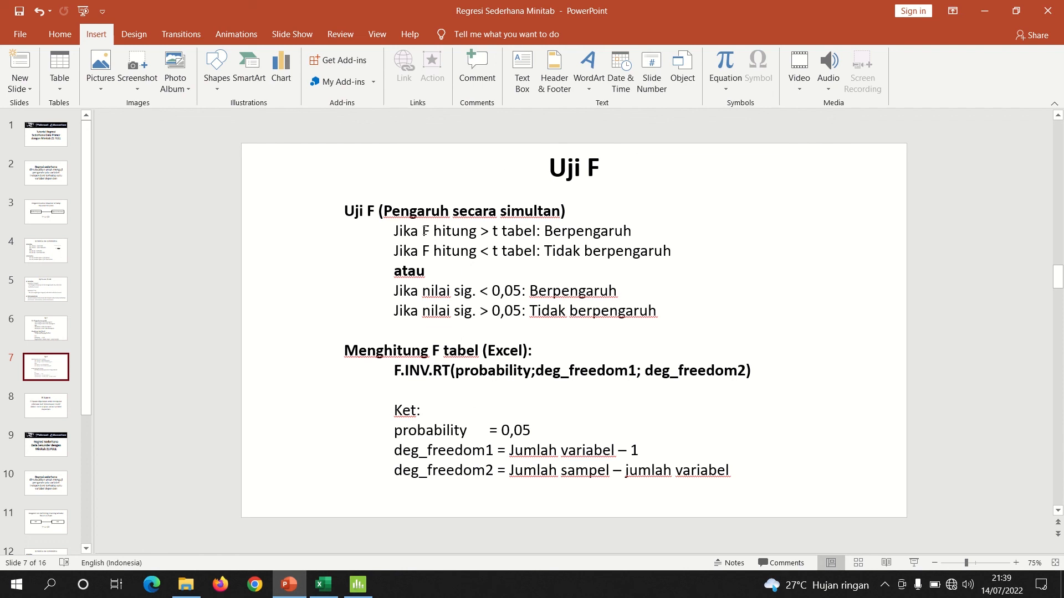
pyautogui.moveTo(438, 2)
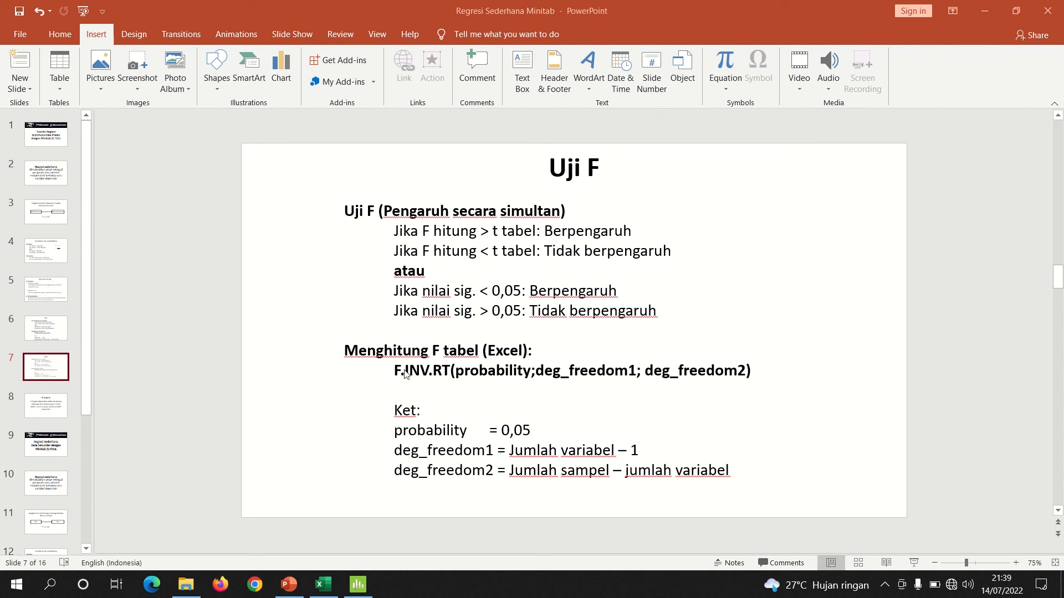
pyautogui.moveTo(396, 370); pyautogui.dragTo(754, 375)
pyautogui.rightClick(750, 376)
pyautogui.click(887, 468)
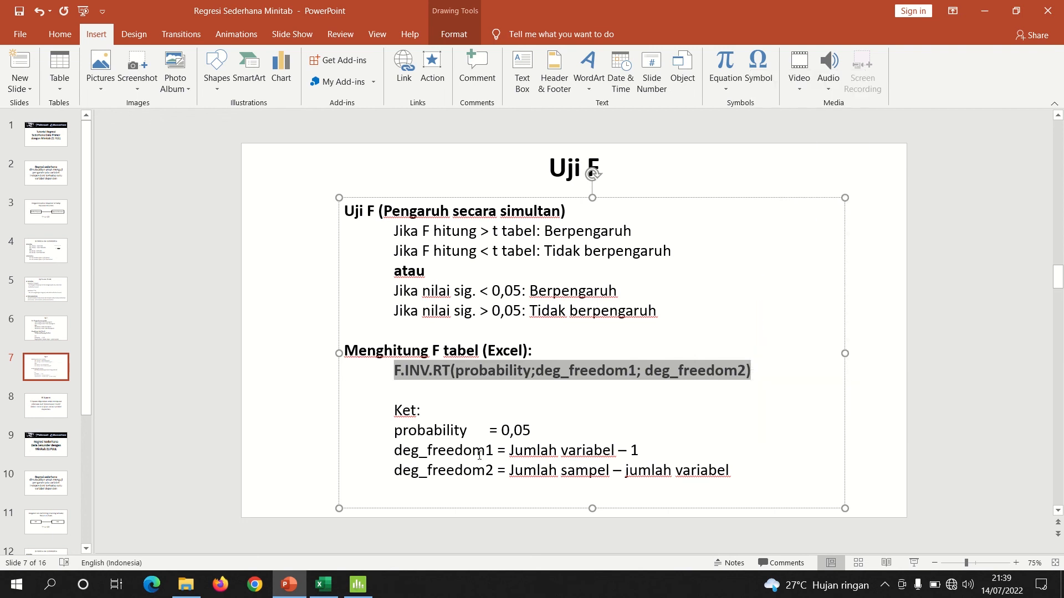
pyautogui.click(308, 405)
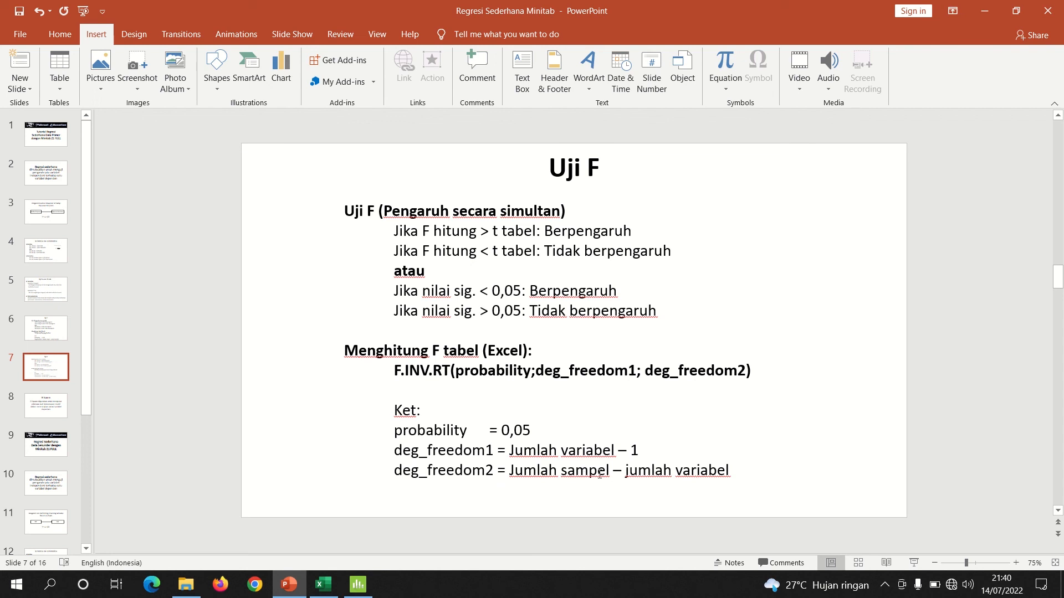
# In Excel, calculate the F table value in cell O14 of the Primer sheet with =F.INV.RT(0,05;1;48)
pyautogui.moveTo(335, 590)
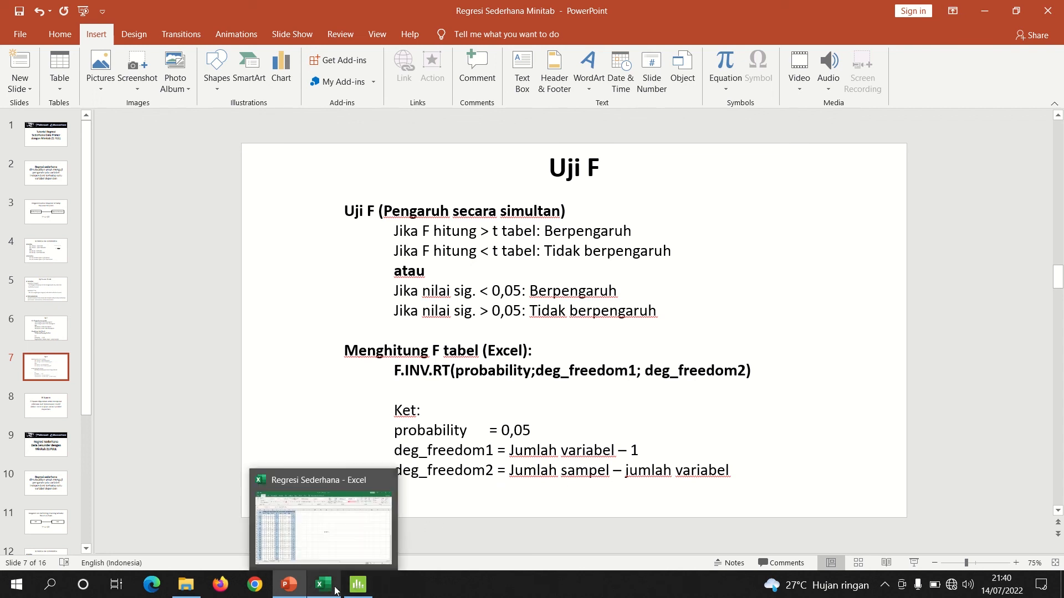
pyautogui.click(336, 591)
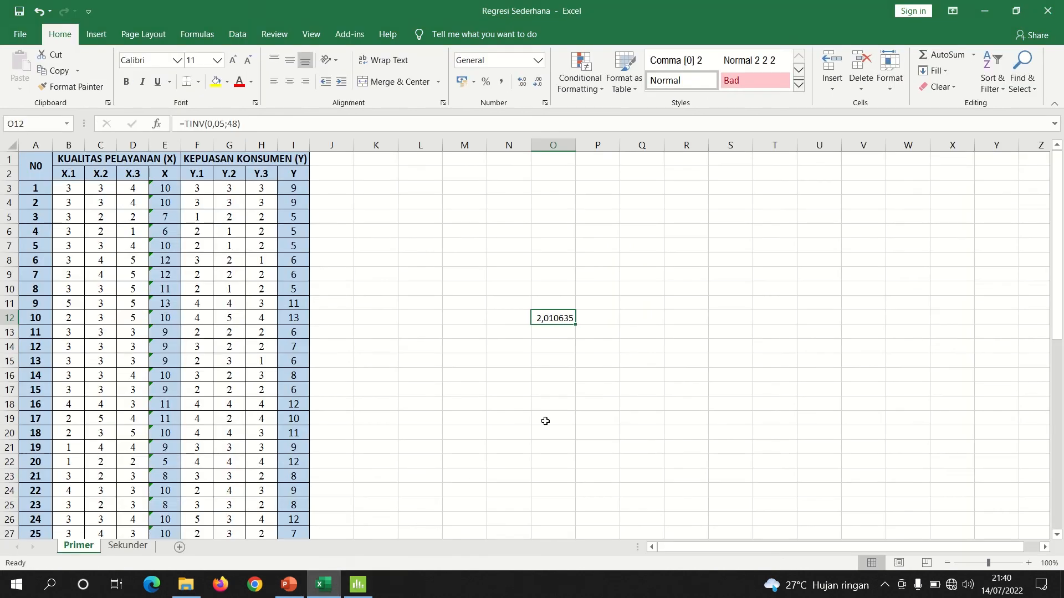
pyautogui.click(546, 344)
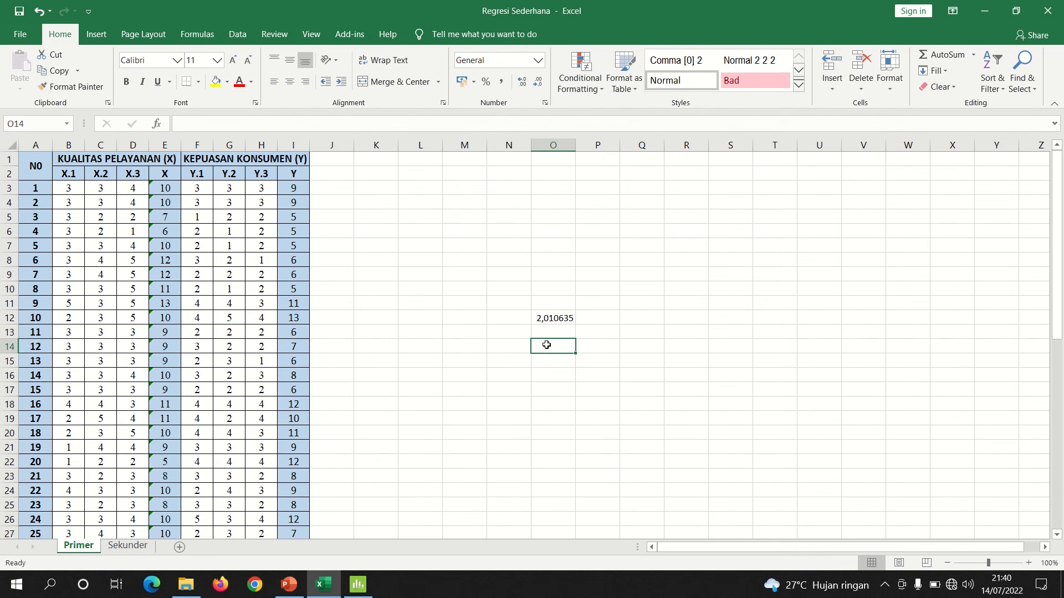
pyautogui.write('=f')
pyautogui.press('BackSpace')
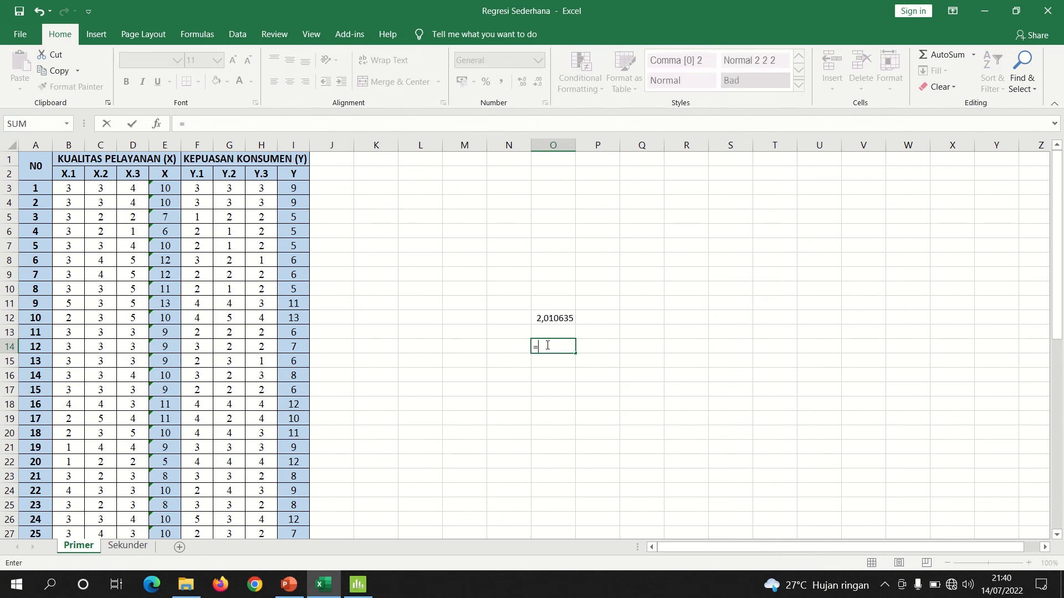
pyautogui.write('F.')
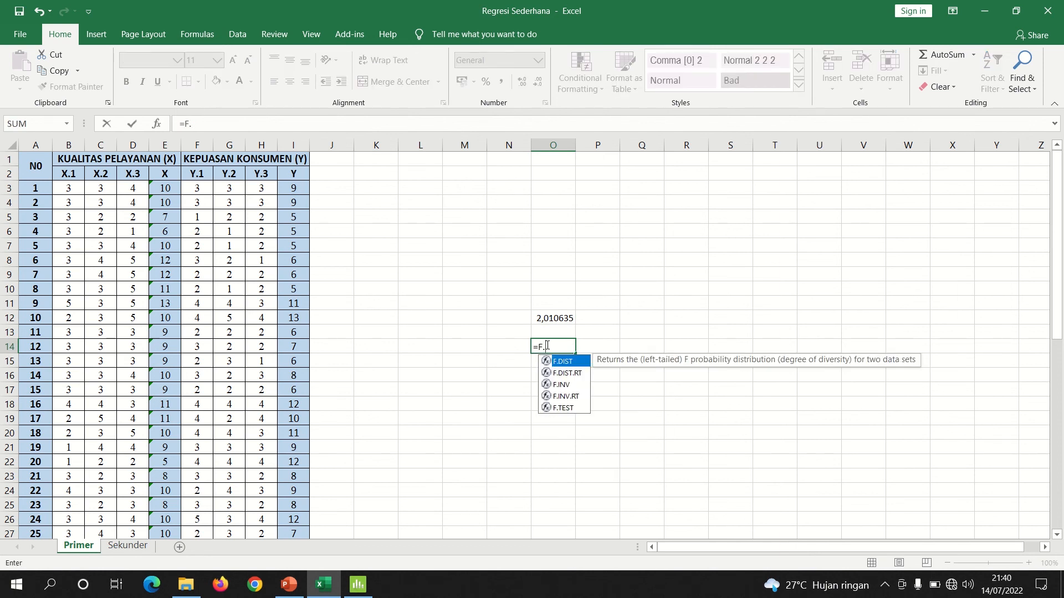
pyautogui.click(576, 399)
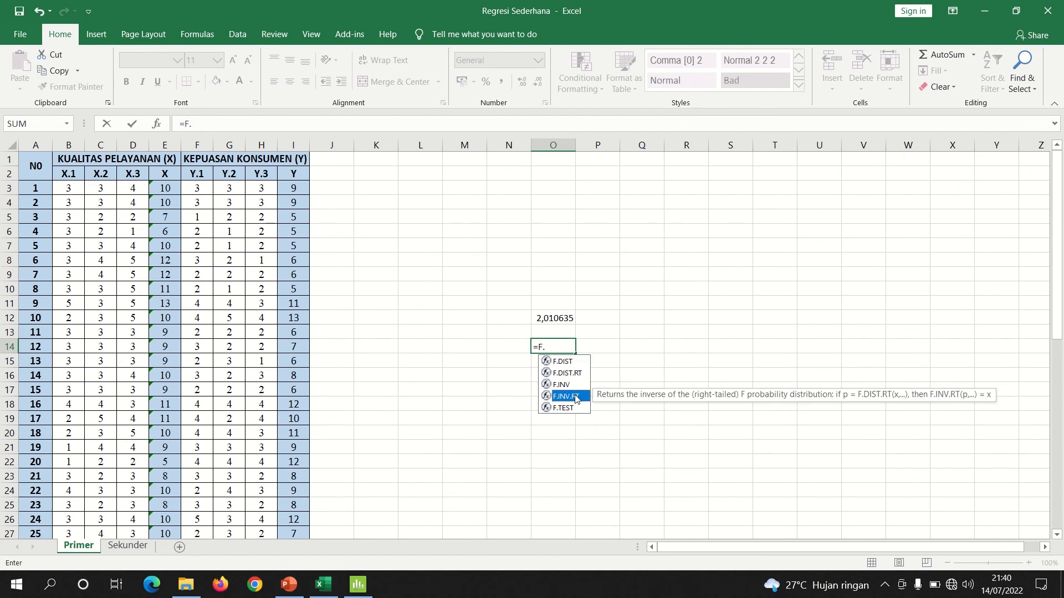
pyautogui.doubleClick(575, 397)
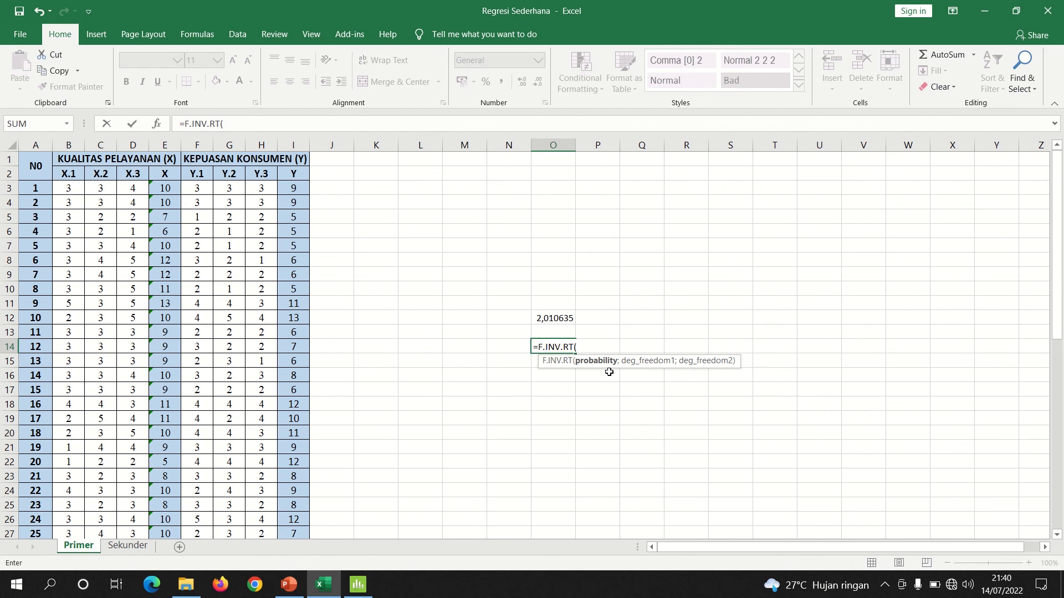
pyautogui.write('0,05;1')
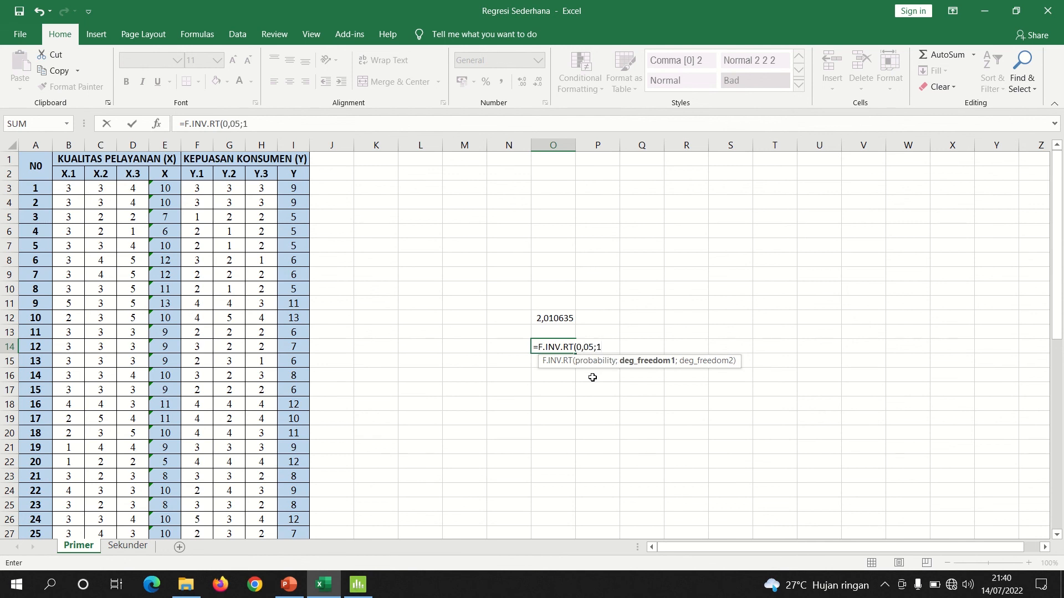
pyautogui.write(';48')
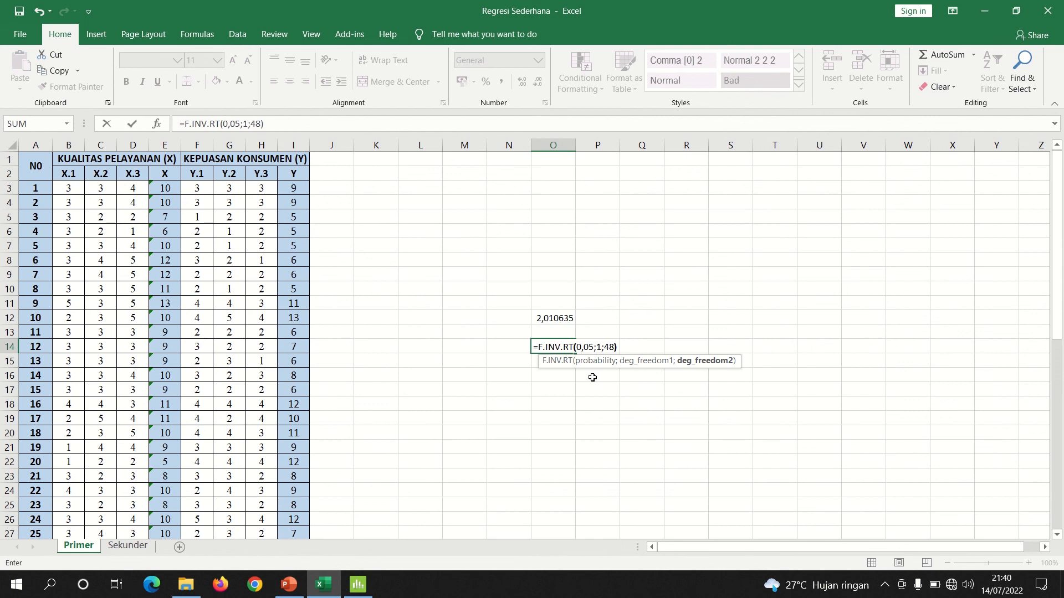
pyautogui.write(')')
pyautogui.press('Return')
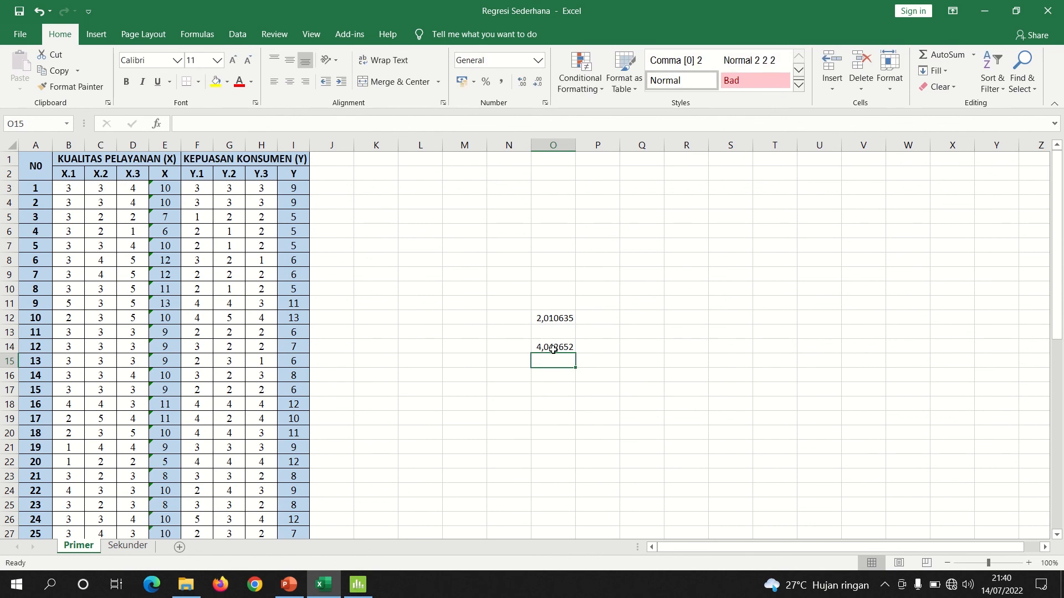
# Compare Excel cell O14 with the F-Value in Minitab's Analysis of Variance table, and check the F hitung rule on PowerPoint's Uji F slide
pyautogui.click(553, 349)
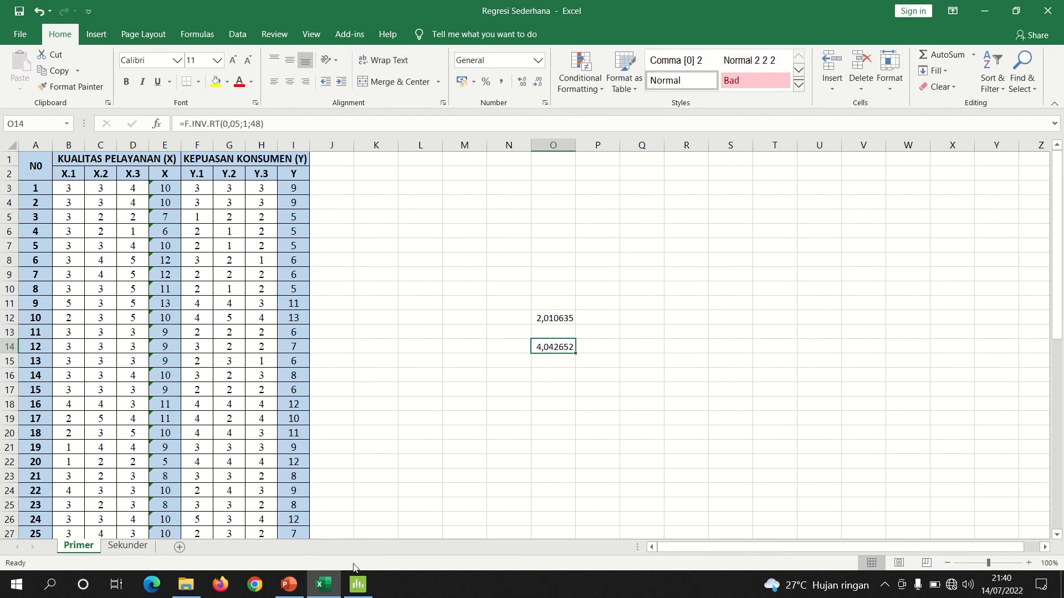
pyautogui.click(357, 586)
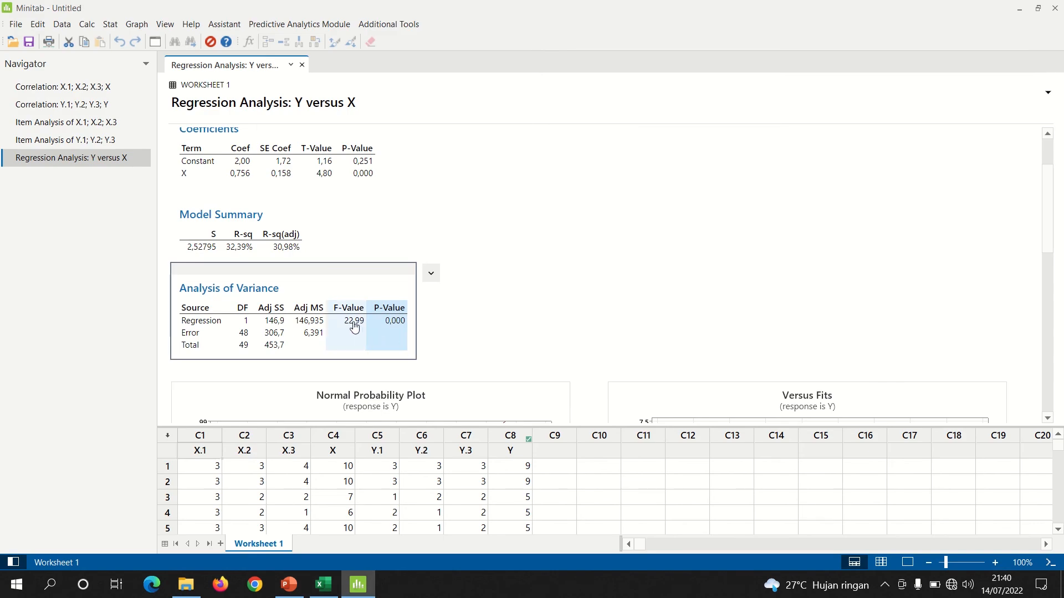
pyautogui.click(355, 327)
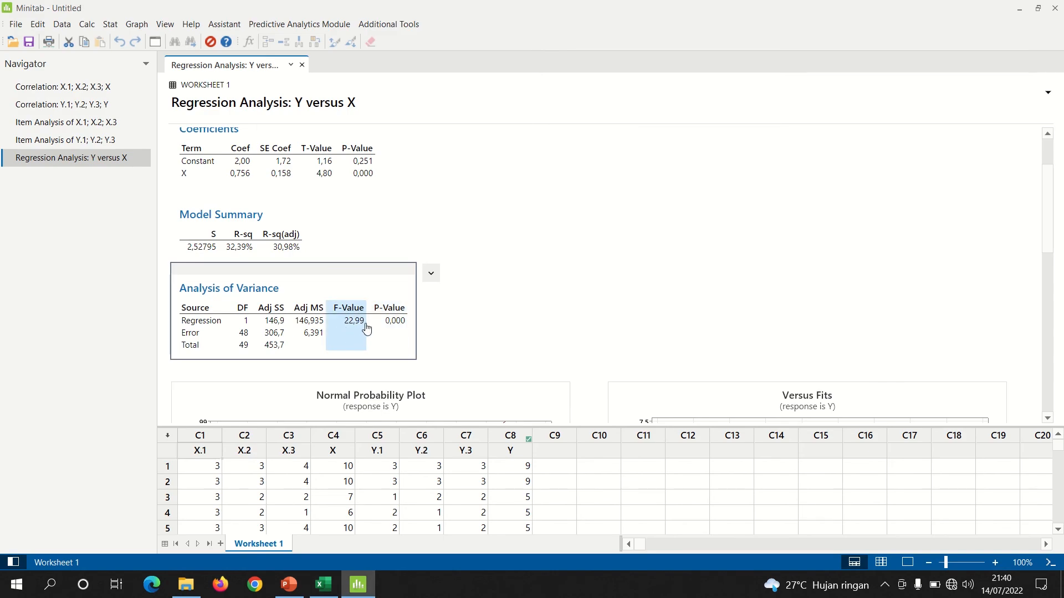
pyautogui.click(288, 585)
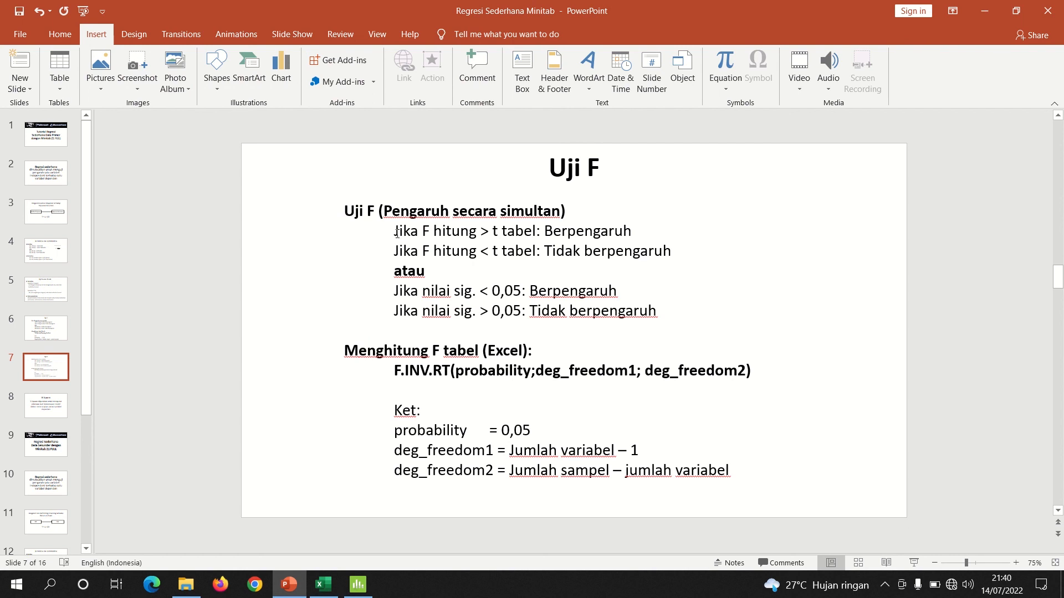
pyautogui.moveTo(393, 231); pyautogui.dragTo(614, 233)
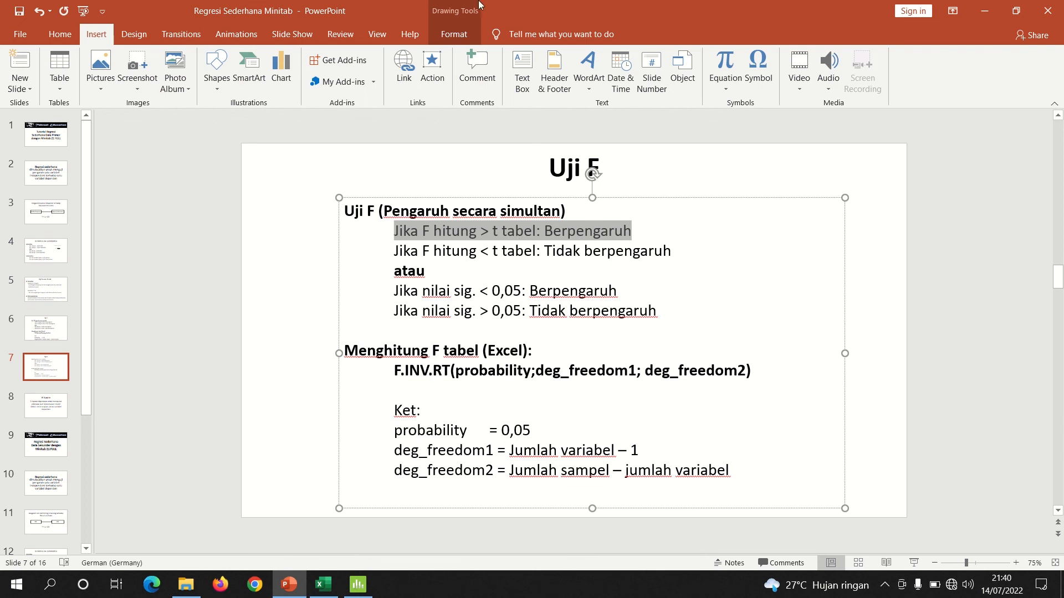
pyautogui.moveTo(602, 15)
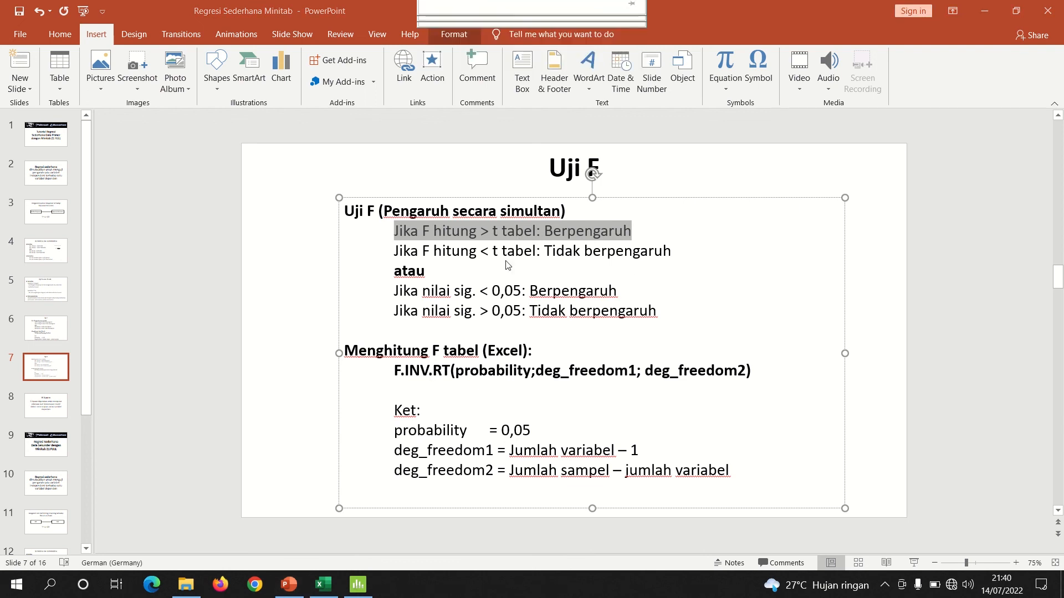
# Read the R Square slide in PowerPoint and examine R-sq and R-sq(adj) in Minitab's Model Summary table
pyautogui.click(50, 408)
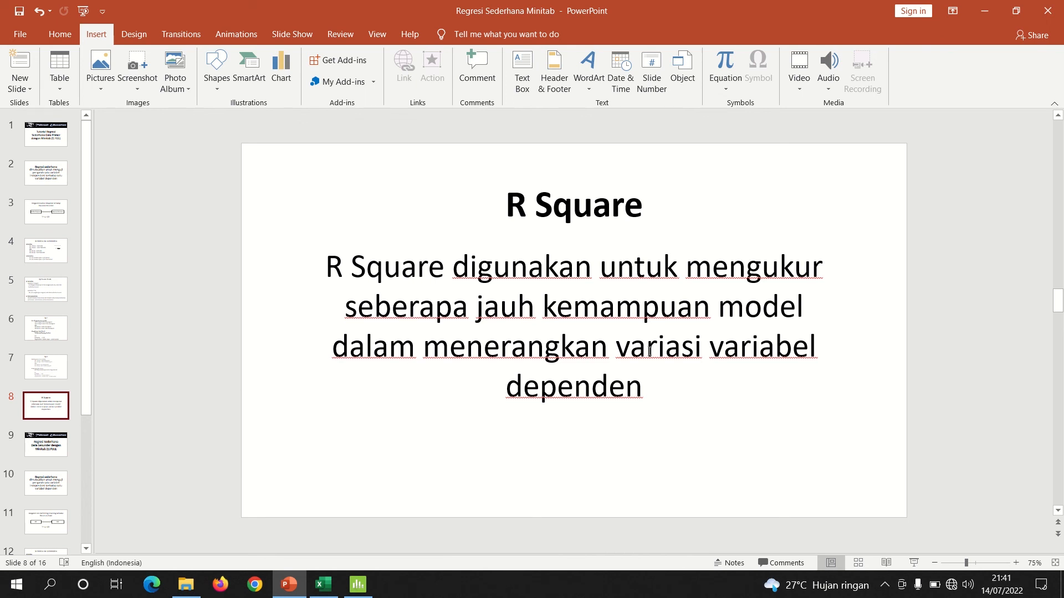
pyautogui.click(358, 584)
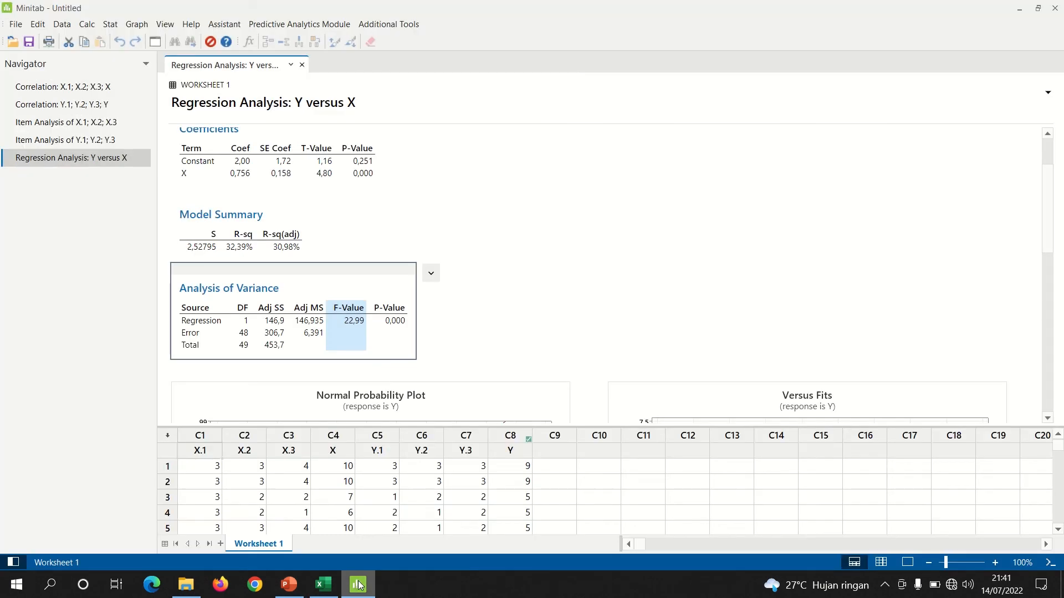
pyautogui.click(258, 236)
pyautogui.click(240, 238)
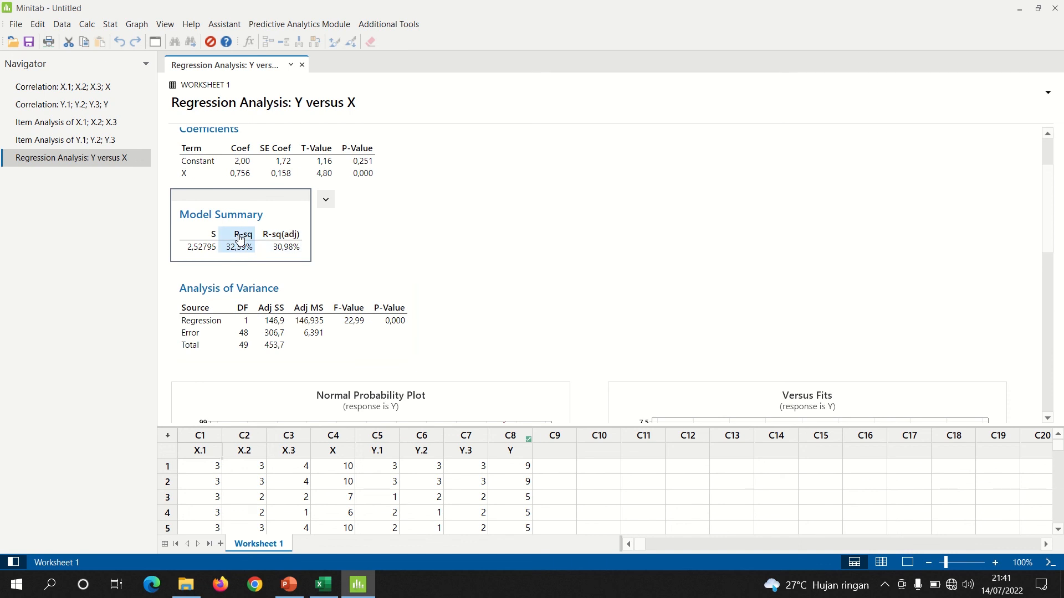
pyautogui.moveTo(241, 239); pyautogui.dragTo(285, 239)
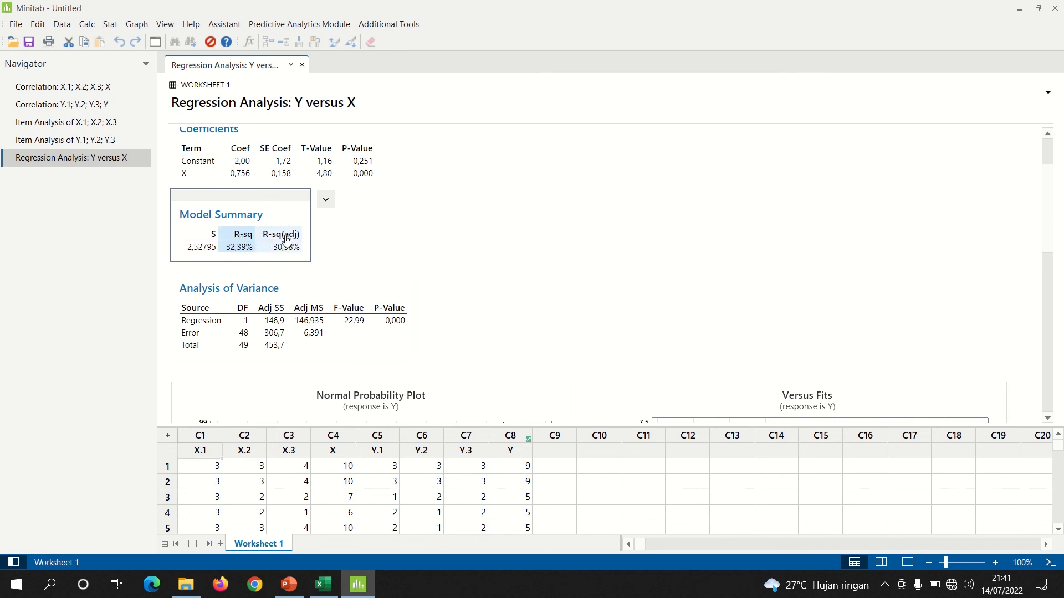
pyautogui.click(286, 238)
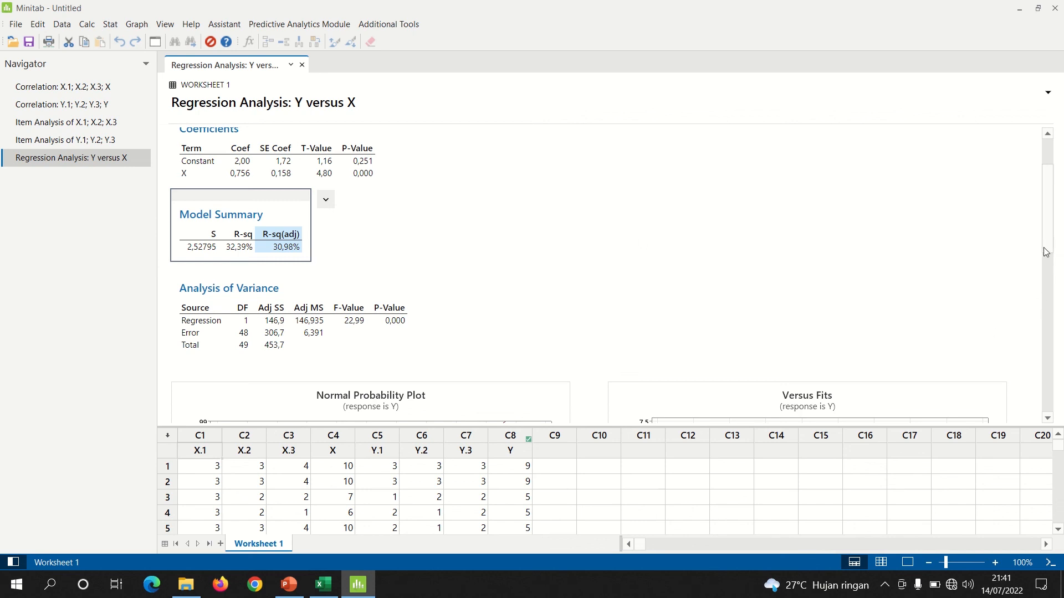
pyautogui.moveTo(1044, 252); pyautogui.dragTo(1059, 218)
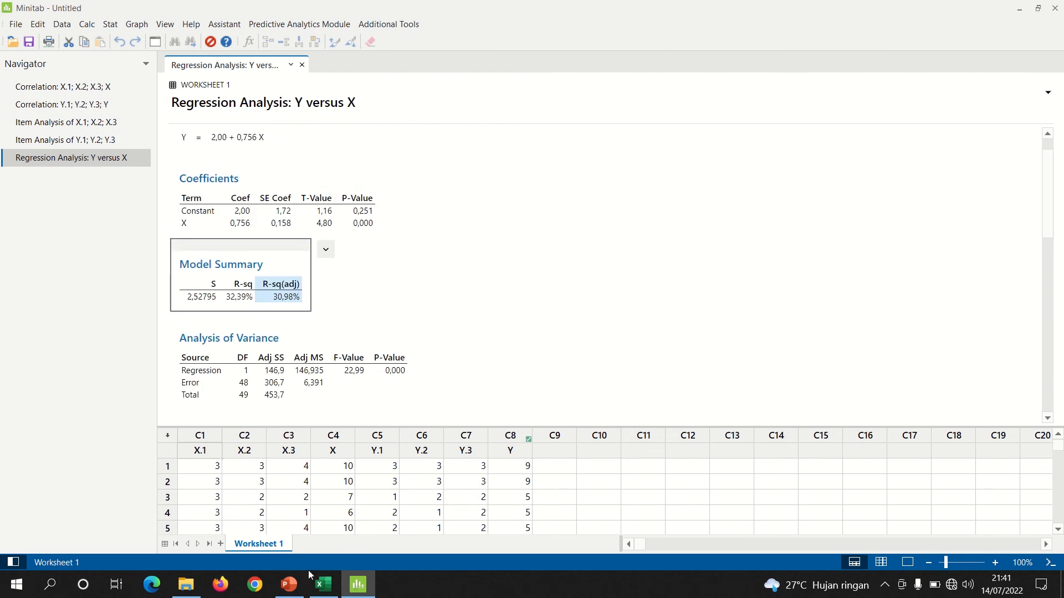
# Switch to PowerPoint and return to the presentation's title slide
pyautogui.click(289, 584)
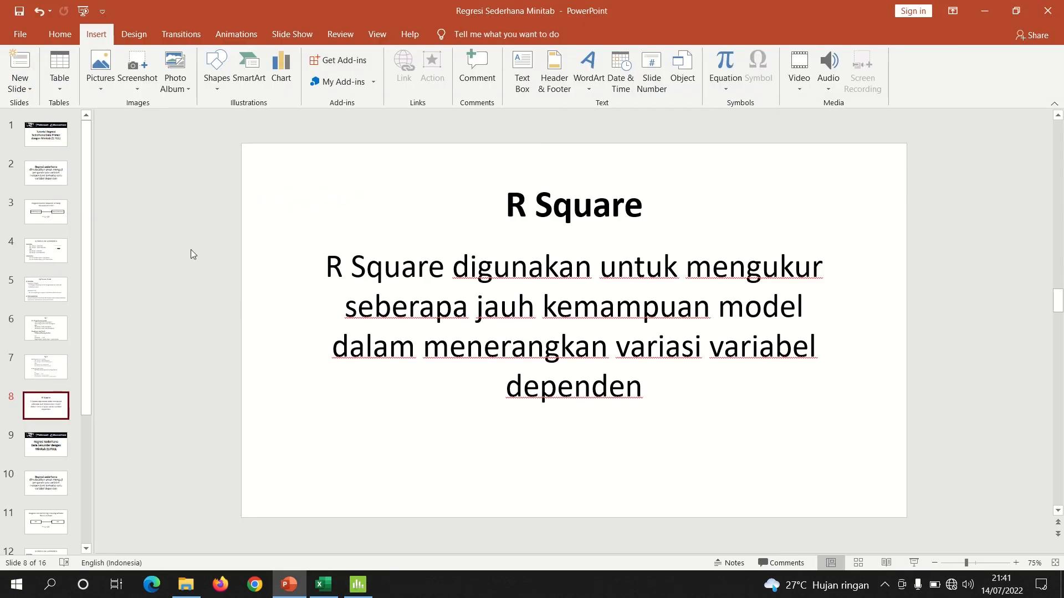
pyautogui.click(51, 143)
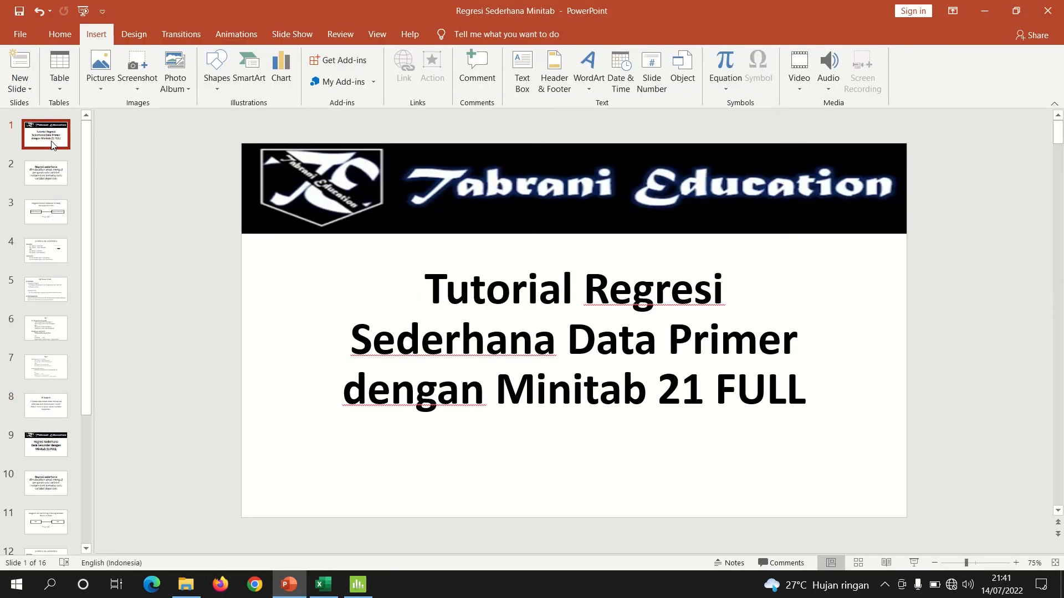